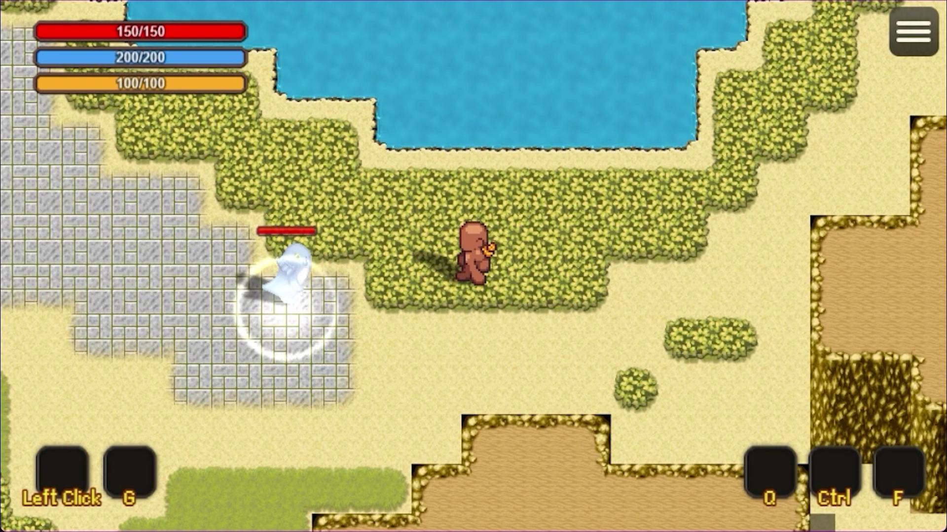
- Playtest the summoned blue creature by walking the hero back and forth along the stone path below the lake
{"action": "key", "text": "a"}
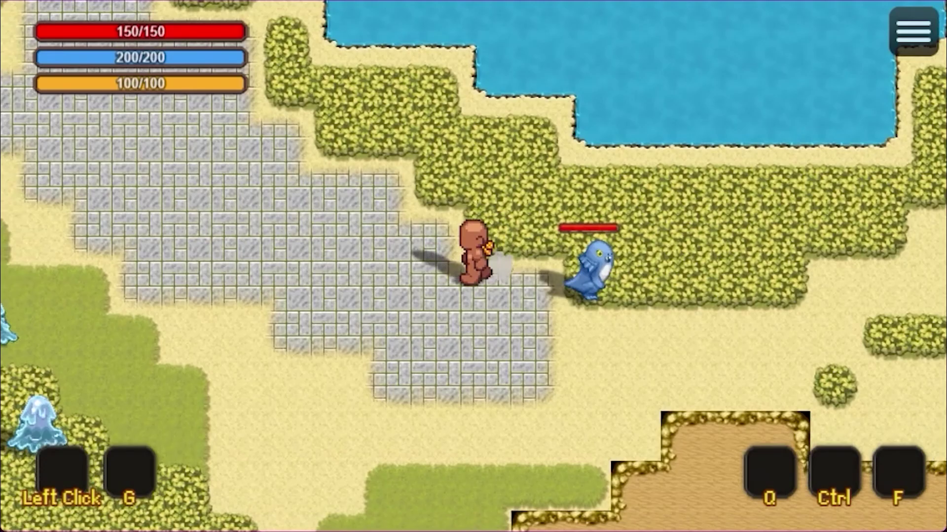
{"action": "key", "text": "w"}
{"action": "key", "text": "a"}
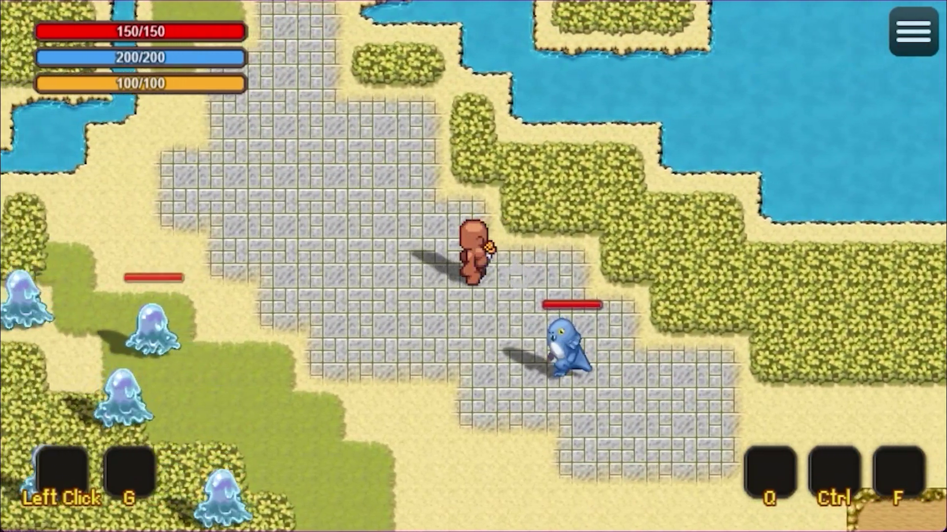
{"action": "key", "text": "d"}
{"action": "key", "text": "s"}
{"action": "key", "text": "d"}
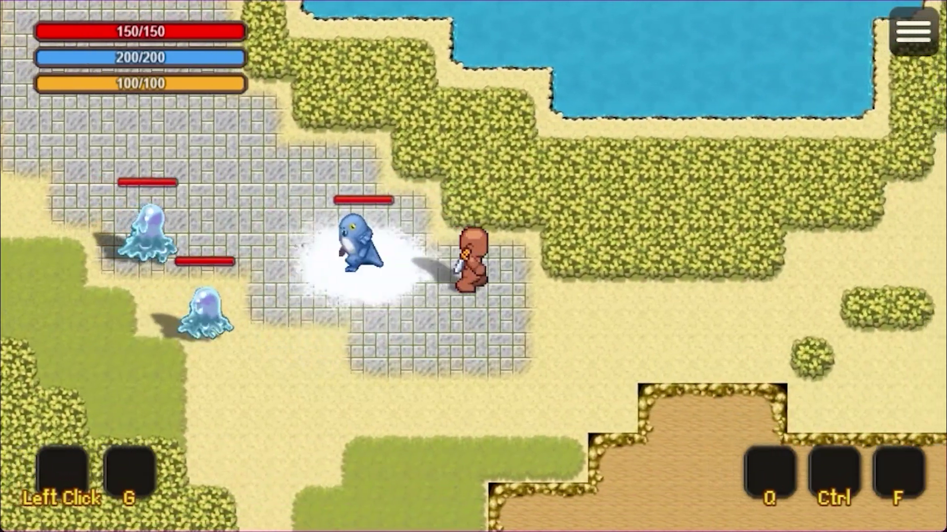
{"action": "key", "text": "Right"}
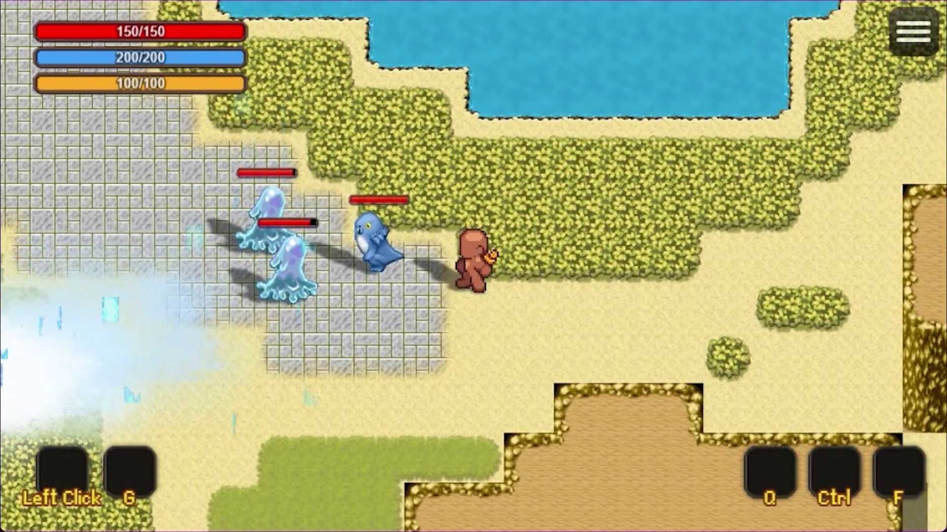
{"action": "key", "text": "d"}
{"action": "key", "text": "a"}
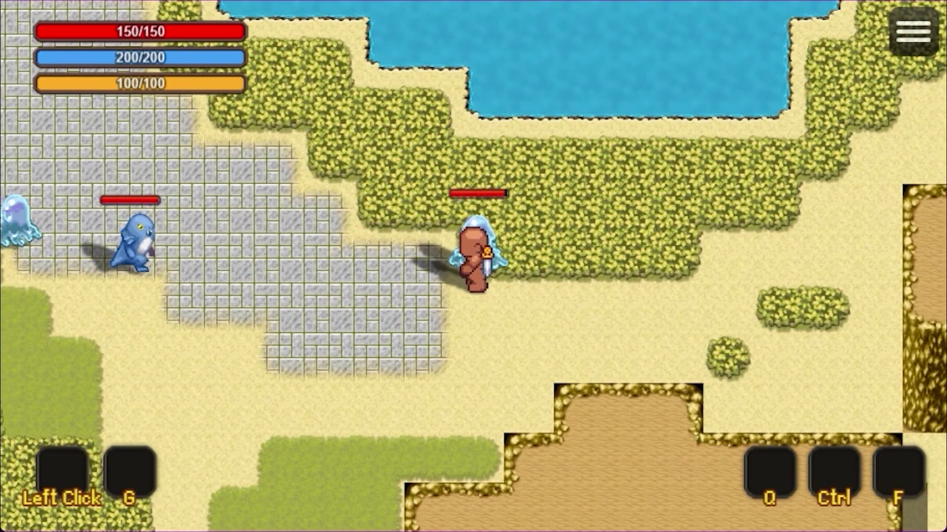
- Move the hero away from the slimes, across the sand south of the stone path to the grass on the west side
{"action": "key", "text": "d"}
{"action": "key", "text": "w"}
{"action": "key", "text": "s"}
{"action": "key", "text": "shift"}
{"action": "key", "text": "a"}
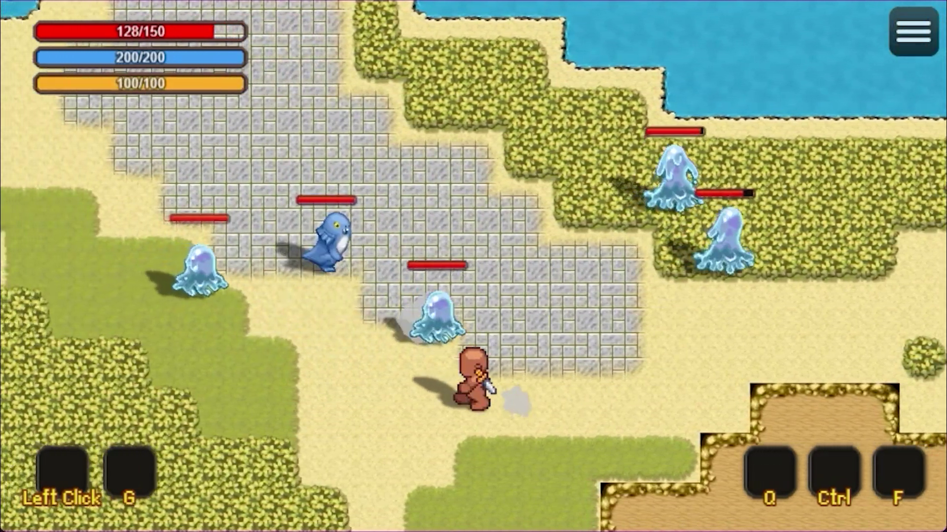
{"action": "key", "text": "a"}
{"action": "key", "text": "s"}
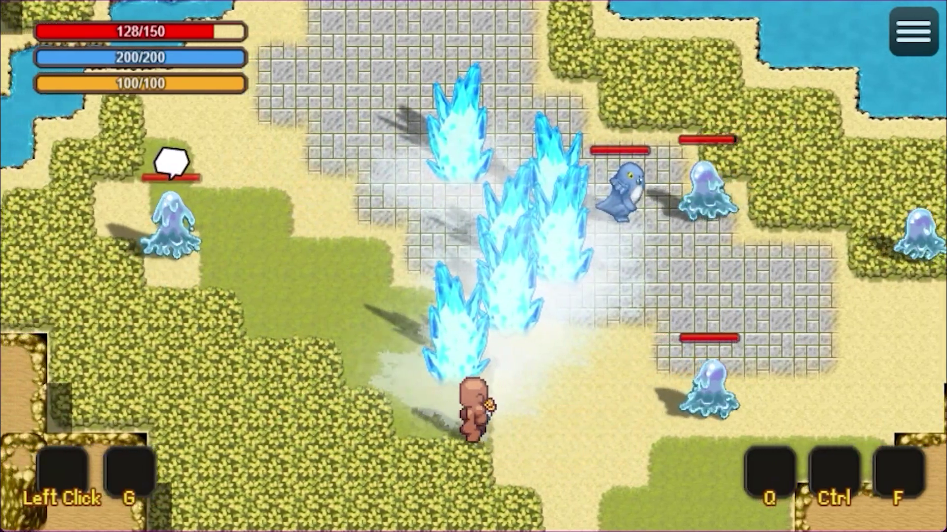
- Circle the hero around the ice attacks and back to the sand below the stone path while the creature fights the slimes
{"action": "key", "text": "Left"}
{"action": "key", "text": "w"}
{"action": "key", "text": "d"}
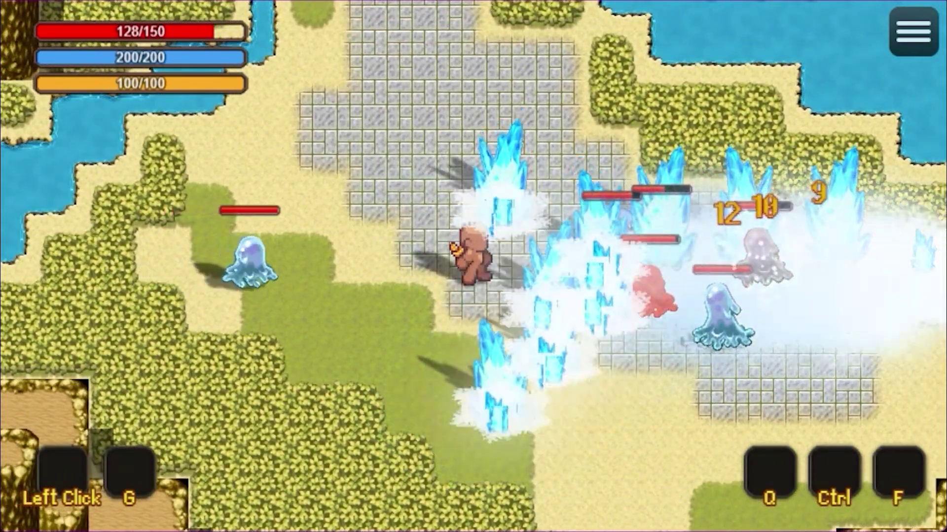
{"action": "key", "text": "s"}
{"action": "key", "text": "d"}
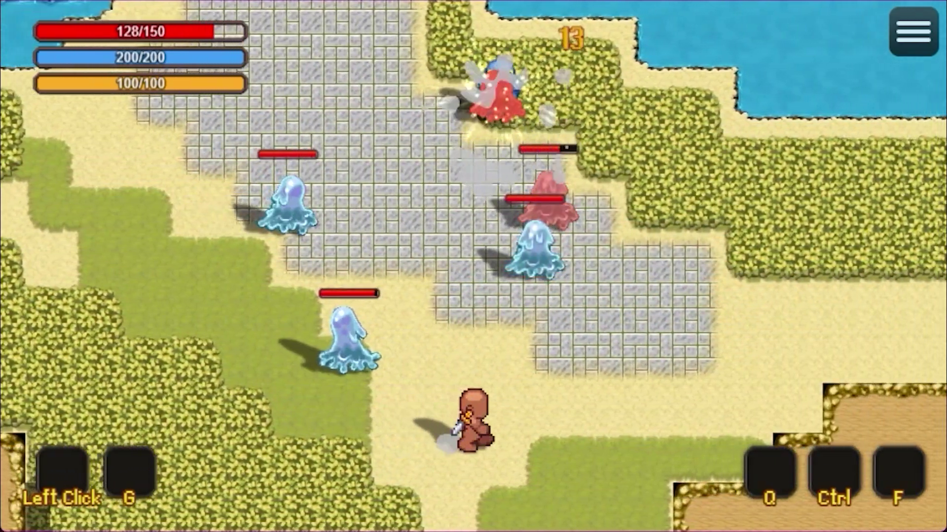
- Move the hero up to the bushes beside the lake and keep away from the fight near the shore
{"action": "key", "text": "w"}
{"action": "key", "text": "Right"}
{"action": "key", "text": "Up"}
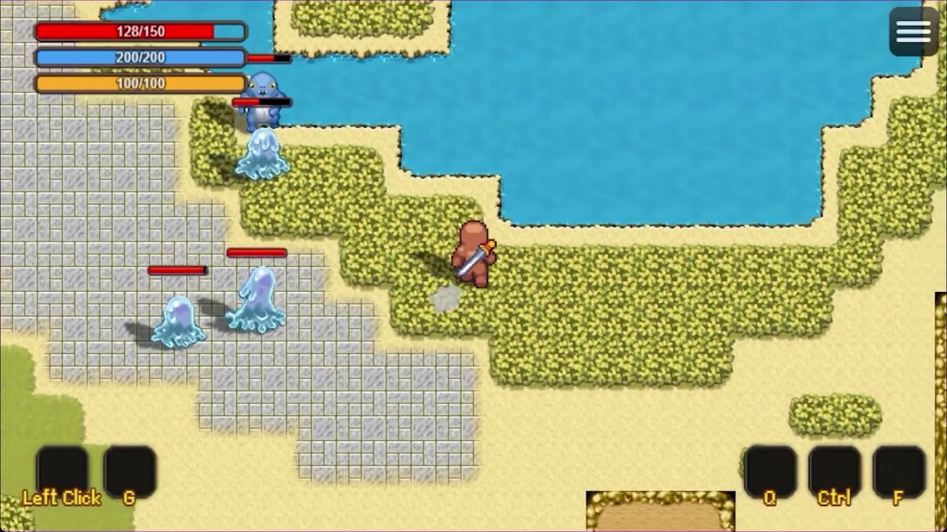
{"action": "key", "text": "Left"}
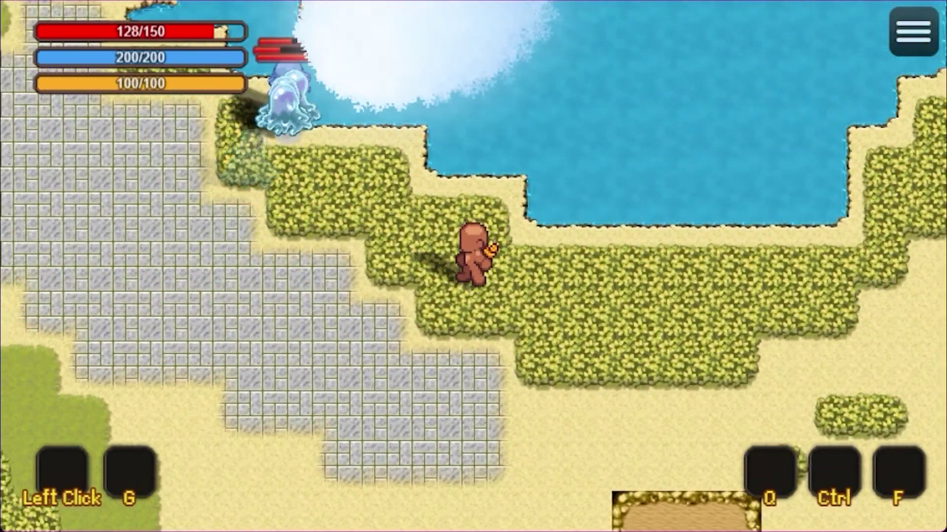
{"action": "key", "text": "a"}
{"action": "key", "text": "s"}
{"action": "key", "text": "w"}
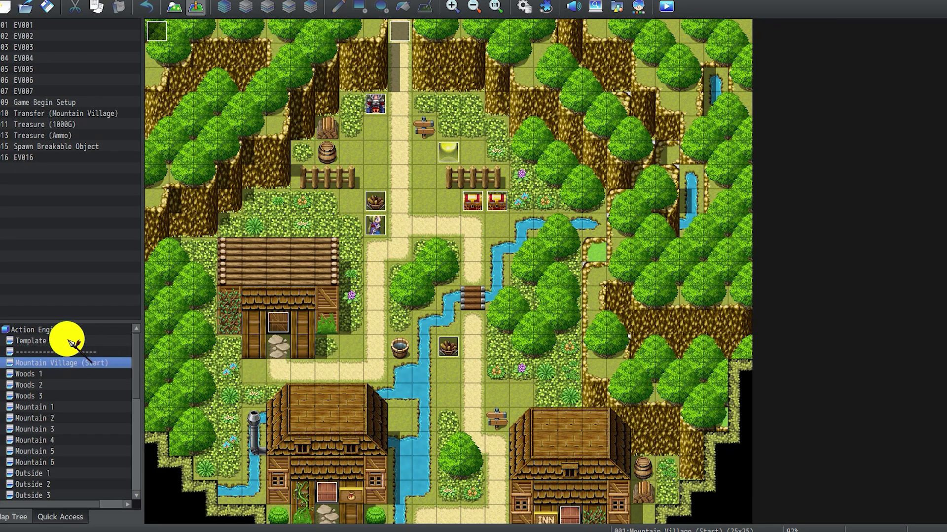
- Open the Template Map and examine the first panel of the throwing cube sketch in the image viewer
{"action": "left_click", "coordinate": [69, 341]}
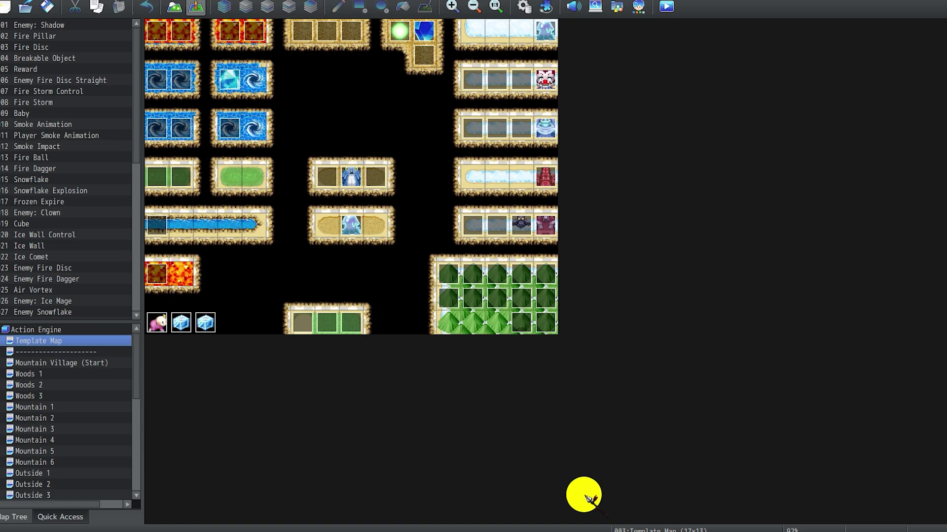
{"action": "key", "text": "alt+Tab"}
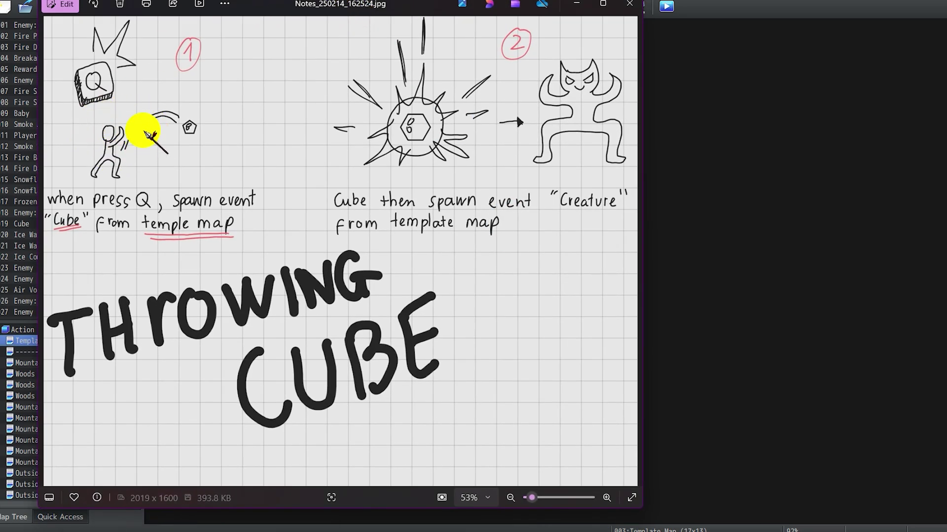
{"action": "scroll", "coordinate": [146, 132], "scroll_direction": "up", "scroll_amount": 8}
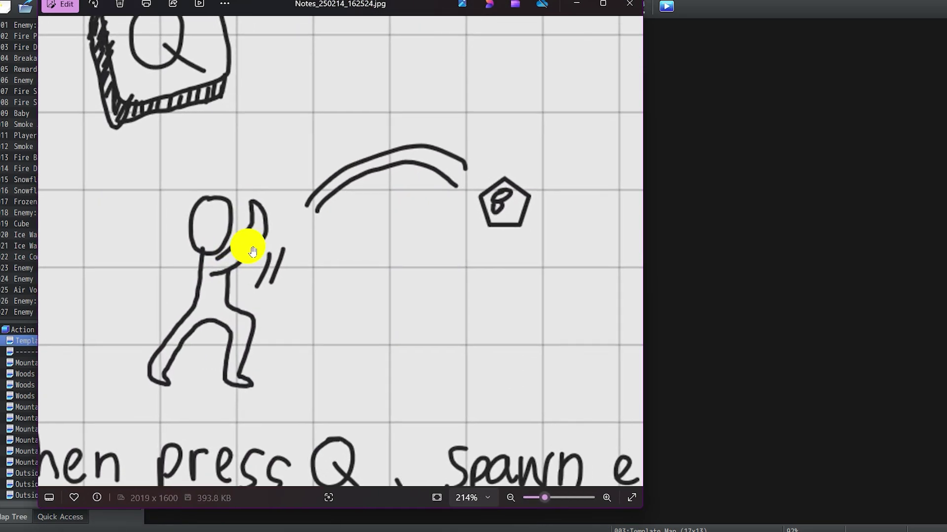
{"action": "mouse_move", "coordinate": [569, 247]}
{"action": "left_mouse_down"}
{"action": "mouse_move", "coordinate": [190, 254]}
{"action": "mouse_move", "coordinate": [493, 240]}
{"action": "left_mouse_up"}
{"action": "scroll", "coordinate": [311, 250], "scroll_direction": "down", "scroll_amount": 4}
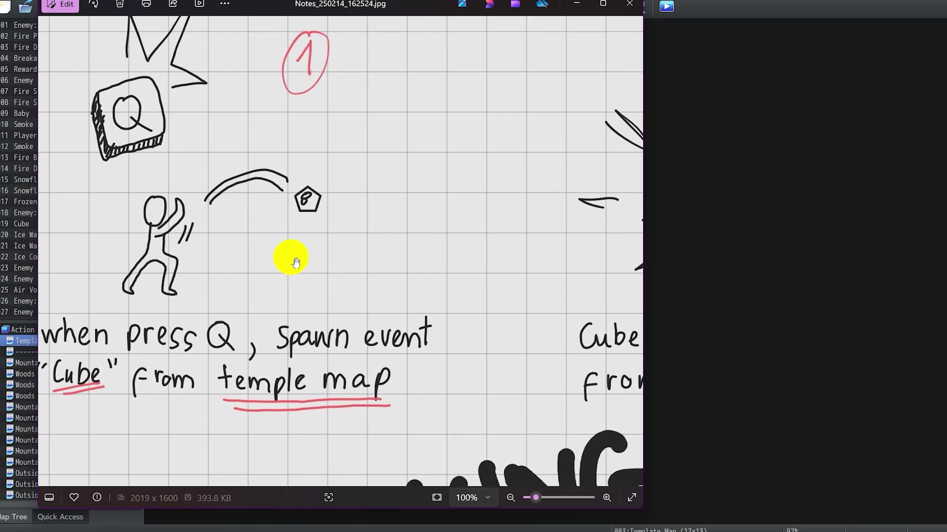
{"action": "left_click", "coordinate": [577, 5]}
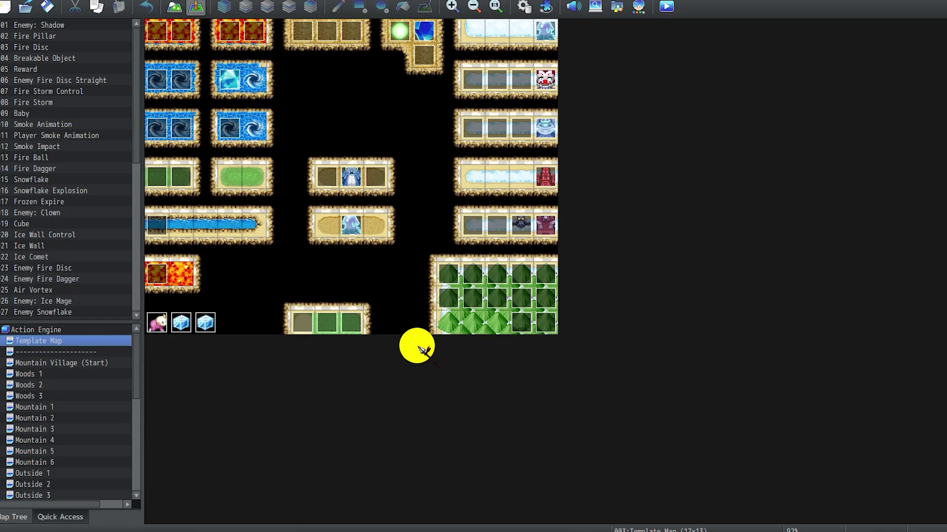
- Open the first Cube event on the Template Map and check its name and the image assigned to it
{"action": "double_click", "coordinate": [197, 323]}
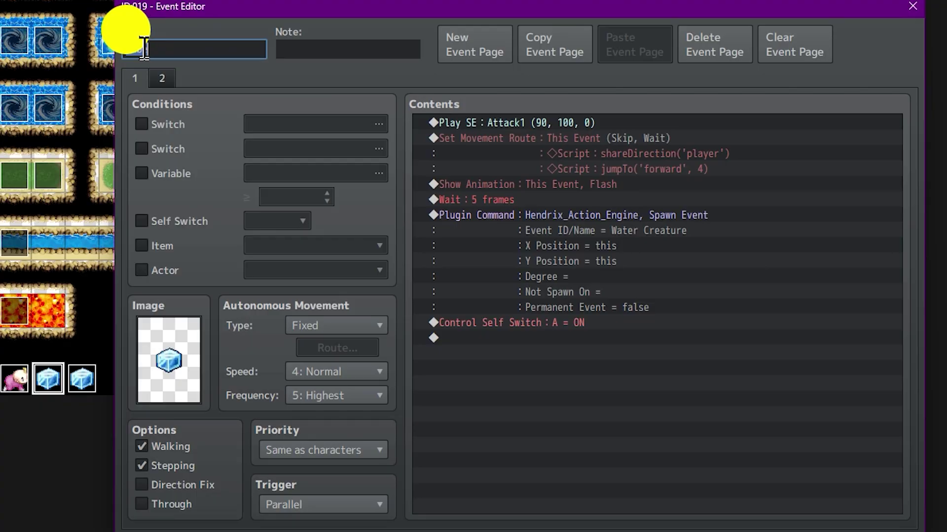
{"action": "type", "text": "Cube"}
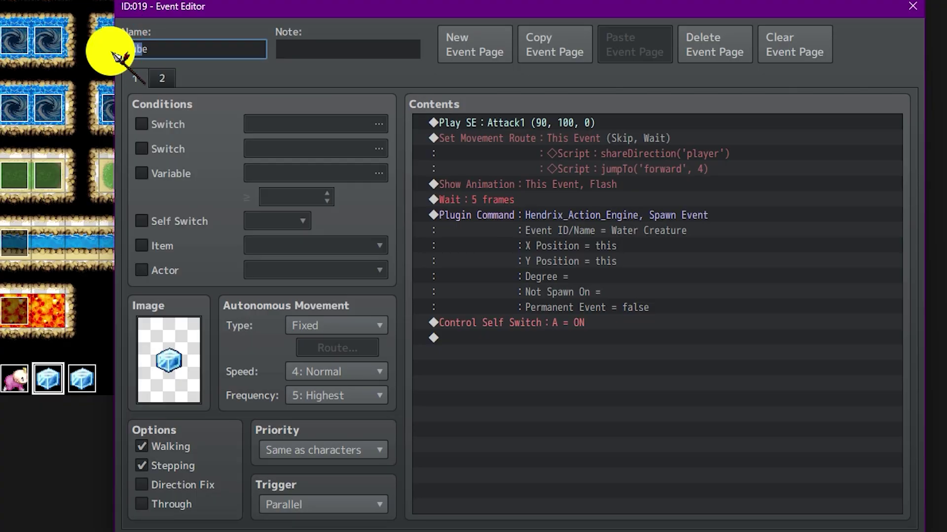
{"action": "double_click", "coordinate": [168, 389]}
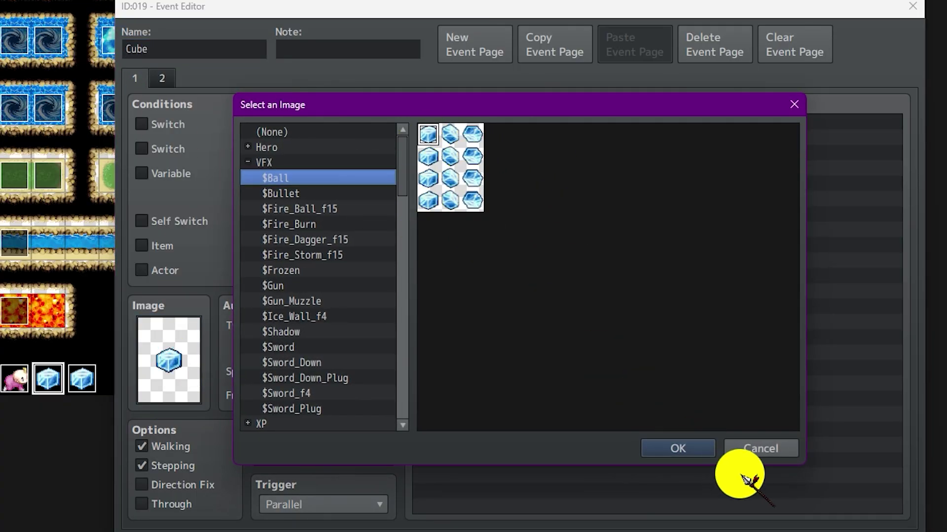
{"action": "left_click", "coordinate": [761, 448]}
- Examine the shareDirection and jumpTo scripts in the Cube's movement route and compare them with the other Cube event's player-direction branches
{"action": "left_click", "coordinate": [680, 292]}
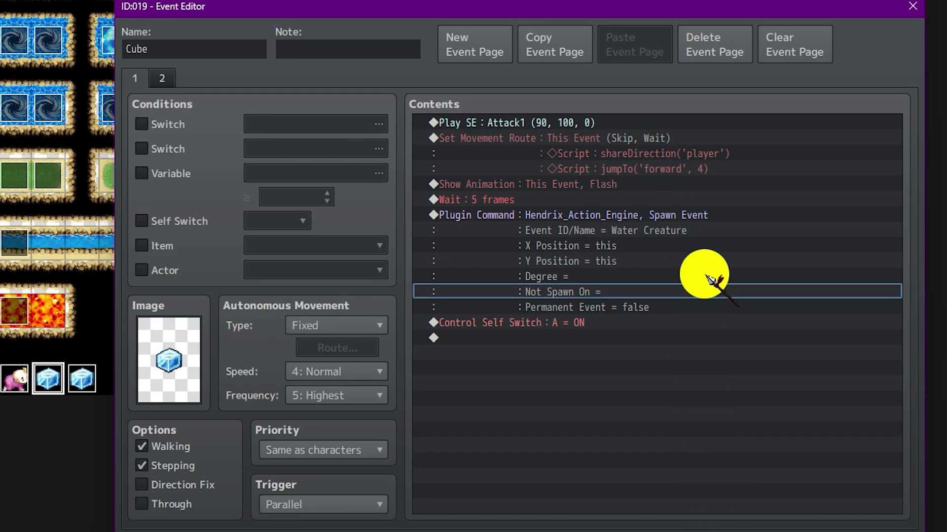
{"action": "left_click", "coordinate": [690, 153]}
{"action": "double_click", "coordinate": [690, 162]}
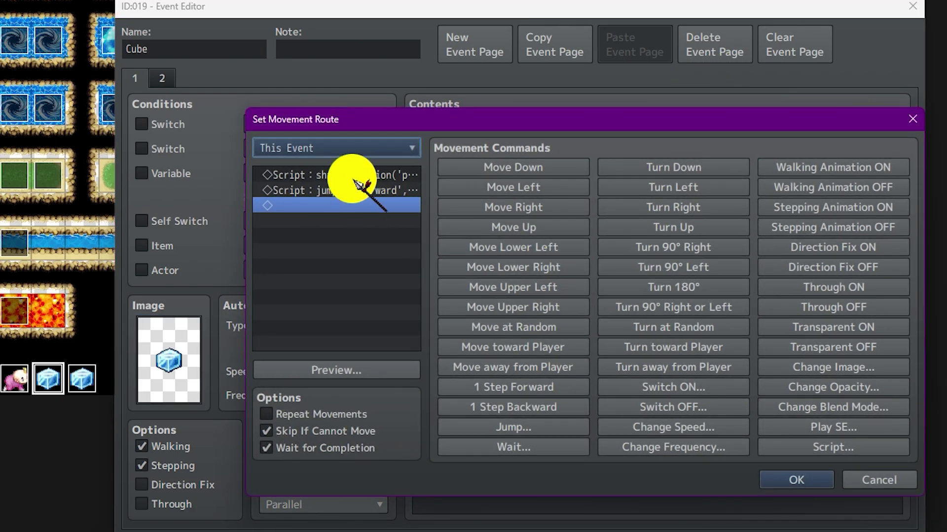
{"action": "double_click", "coordinate": [355, 178]}
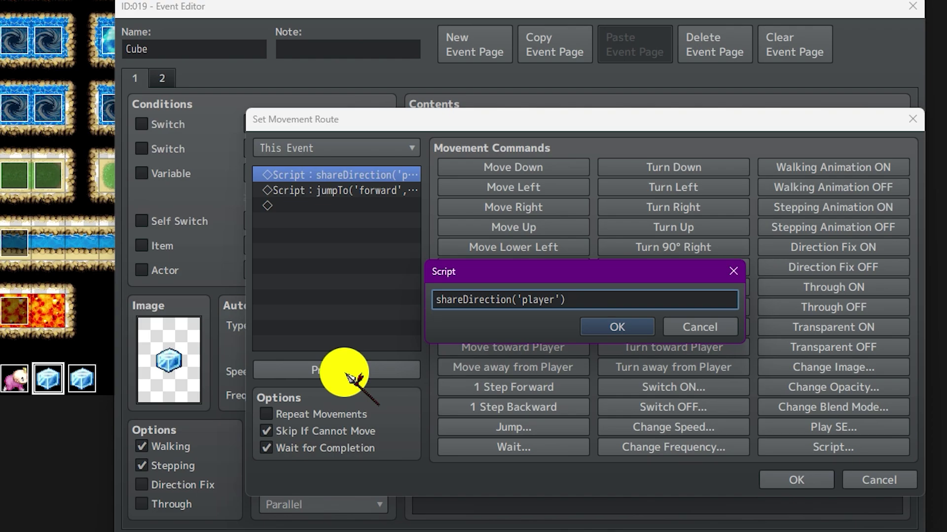
{"action": "left_click", "coordinate": [700, 327]}
{"action": "left_click", "coordinate": [369, 192]}
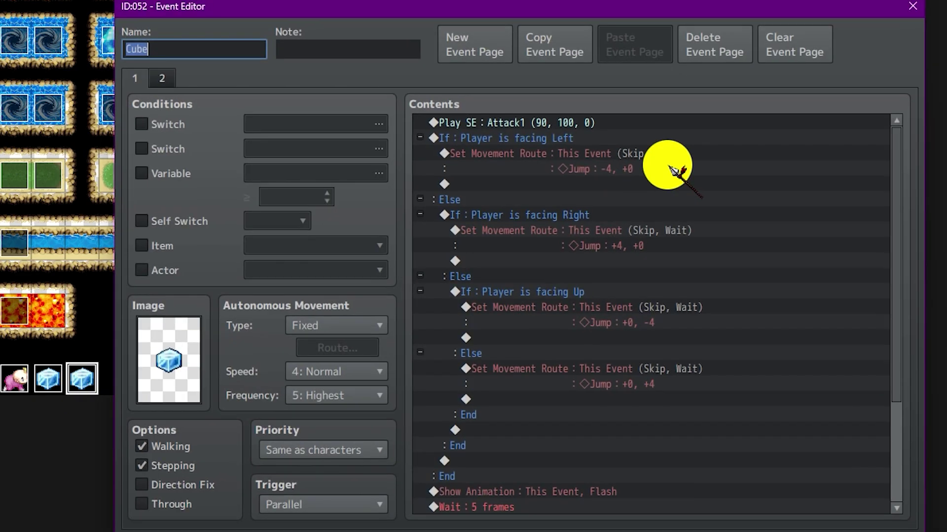
{"action": "left_click", "coordinate": [621, 136]}
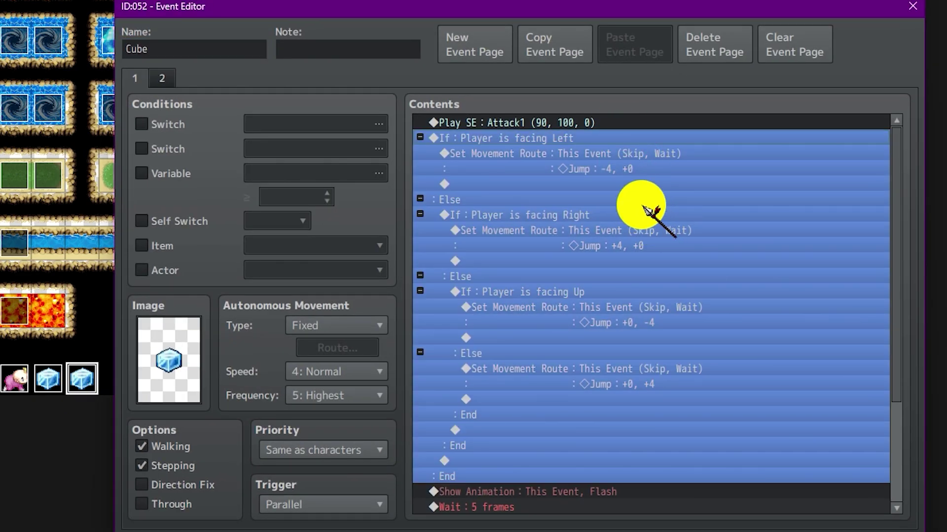
{"action": "left_click", "coordinate": [592, 184]}
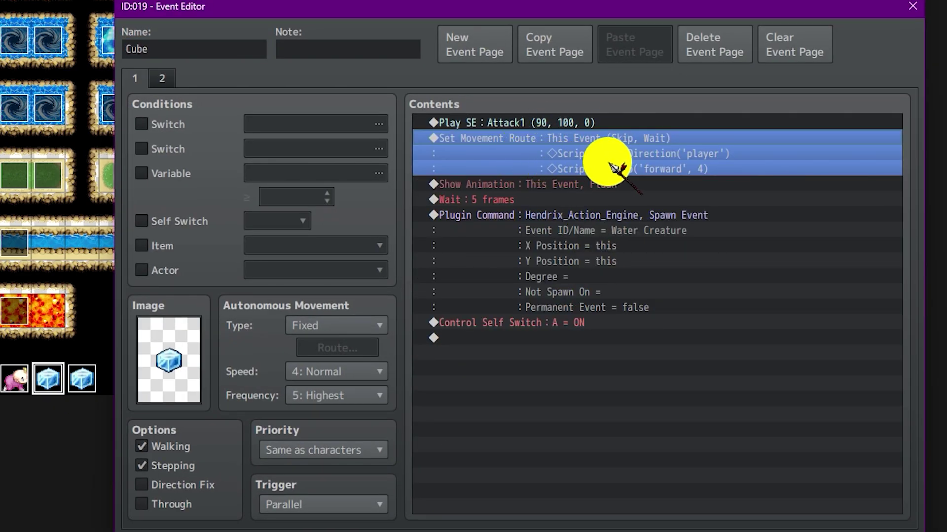
- Inspect the Cube event's Show Animation command and preview its Flash animation without changing it
{"action": "double_click", "coordinate": [586, 187]}
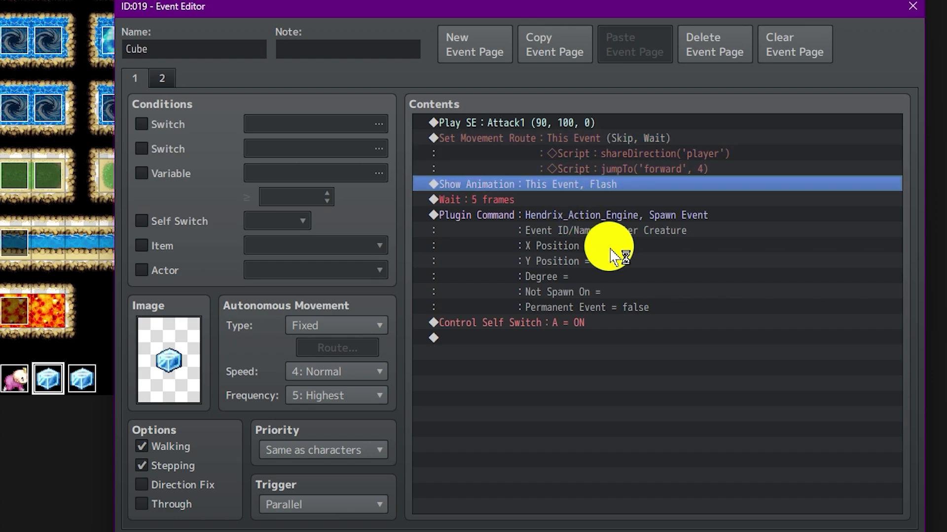
{"action": "left_click_drag", "start_coordinate": [611, 229], "coordinate": [419, 249]}
{"action": "left_click", "coordinate": [501, 334]}
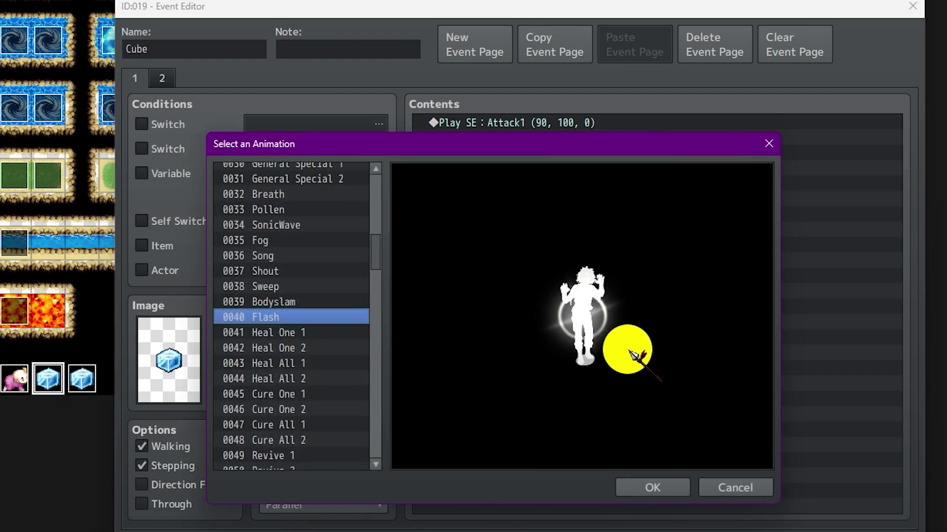
{"action": "left_click", "coordinate": [729, 488]}
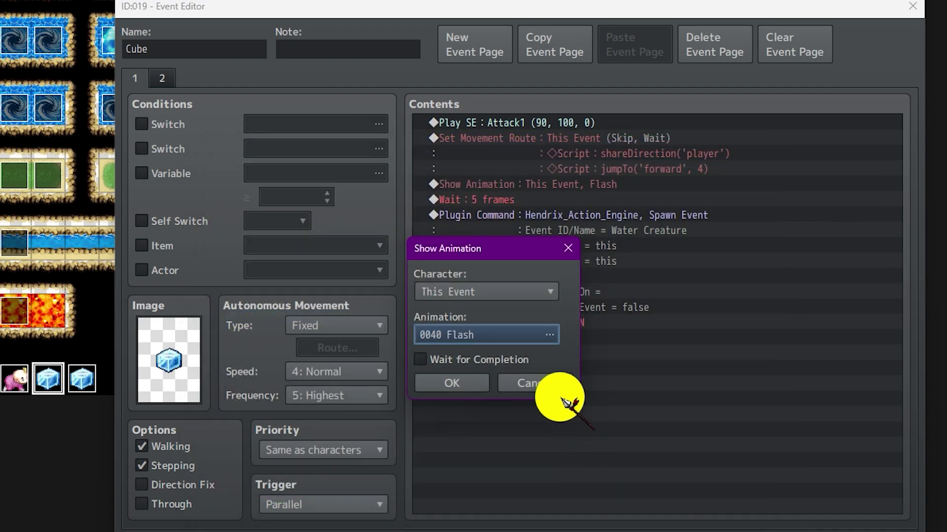
{"action": "left_click", "coordinate": [548, 387]}
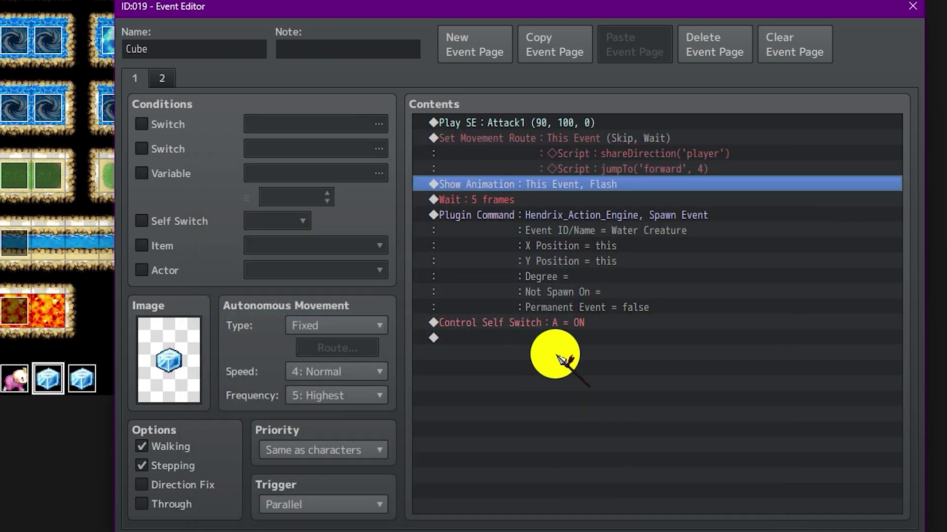
- Inspect the Cube event's Wait command and the Event ID/Name argument of its Hendrix_Action_Engine Spawn Event command without changing them
{"action": "left_click", "coordinate": [616, 232]}
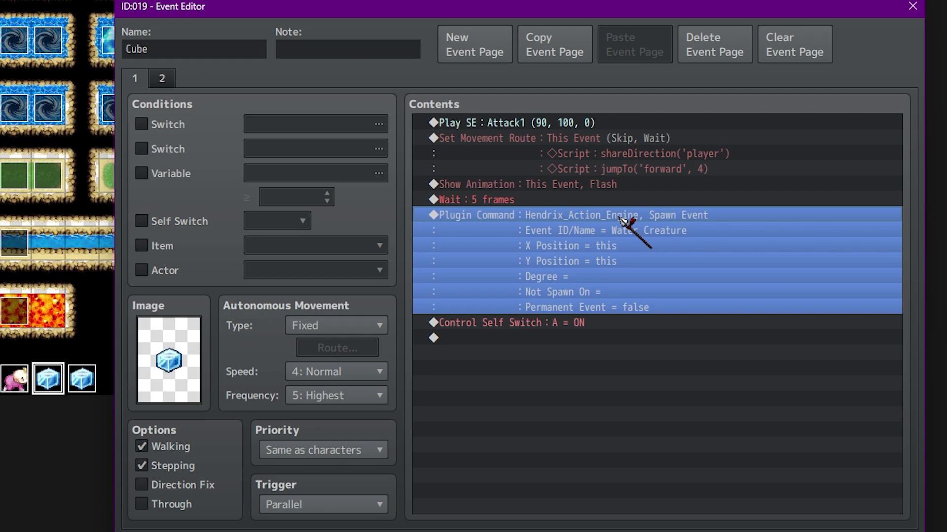
{"action": "left_click", "coordinate": [484, 200]}
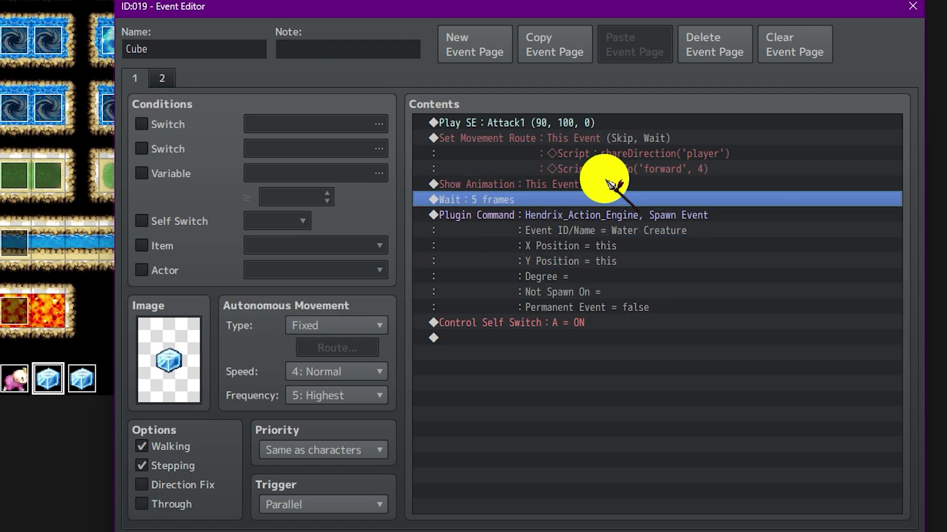
{"action": "double_click", "coordinate": [680, 217]}
{"action": "left_click_drag", "start_coordinate": [599, 127], "coordinate": [338, 165]}
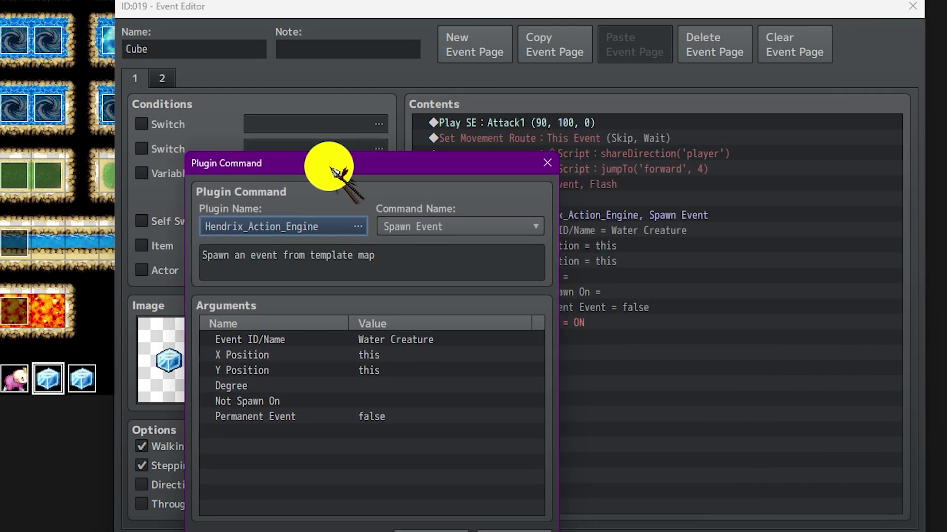
{"action": "double_click", "coordinate": [397, 339]}
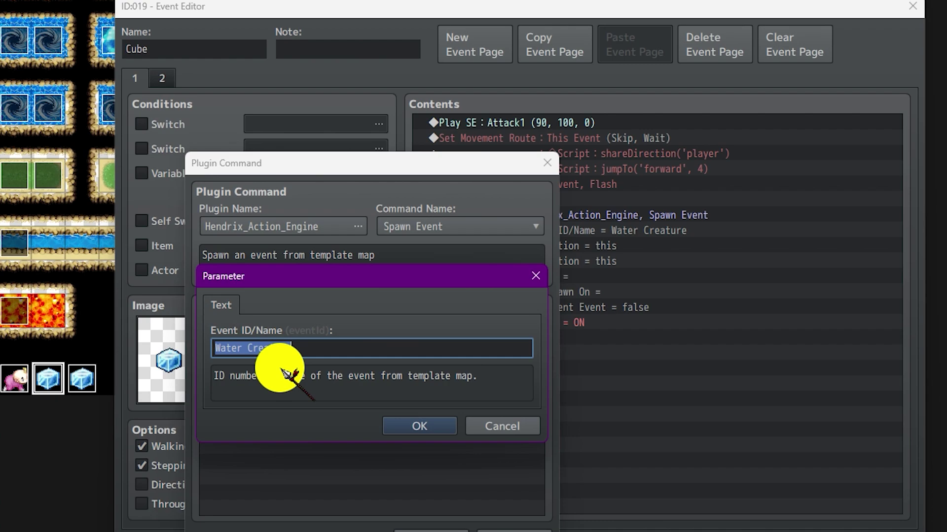
{"action": "left_click", "coordinate": [492, 426]}
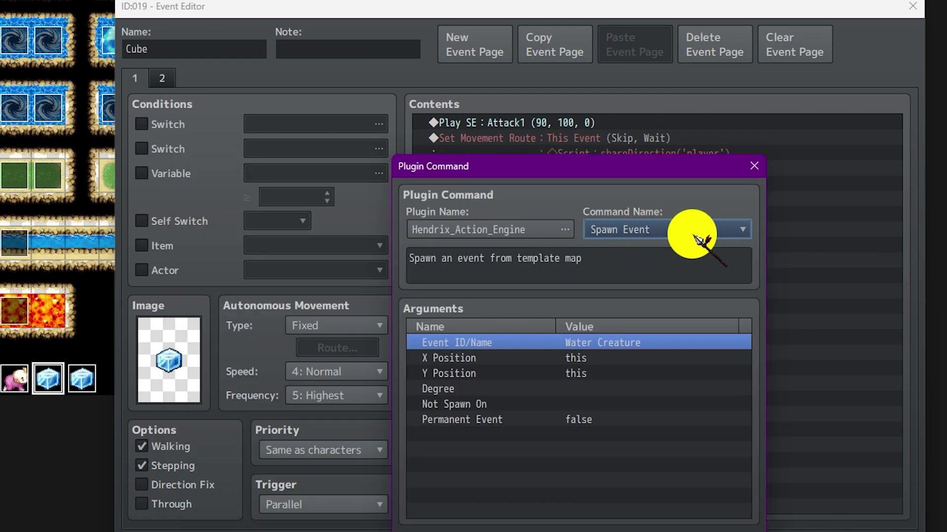
{"action": "left_click_drag", "start_coordinate": [666, 168], "coordinate": [750, 192]}
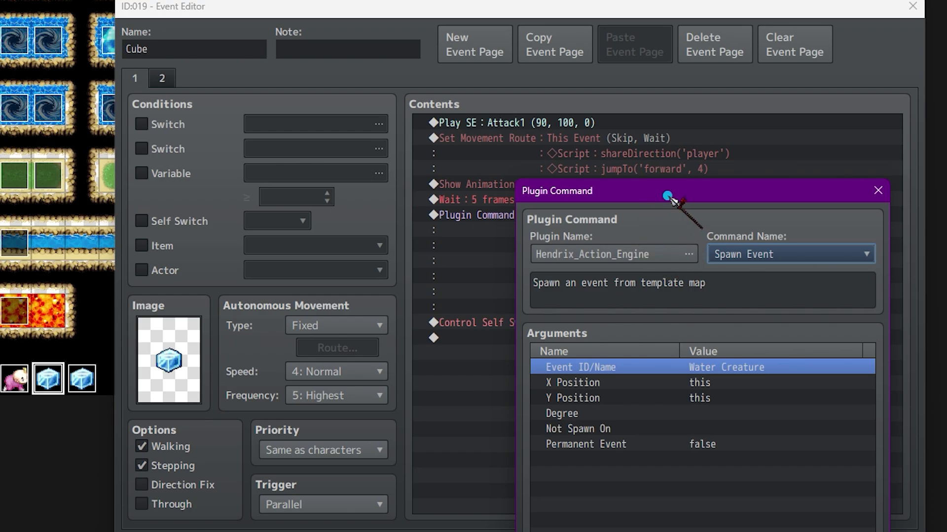
{"action": "left_click", "coordinate": [727, 527]}
- Check the Cube event's name and close its editor to return to the Template Map
{"action": "double_click", "coordinate": [138, 49]}
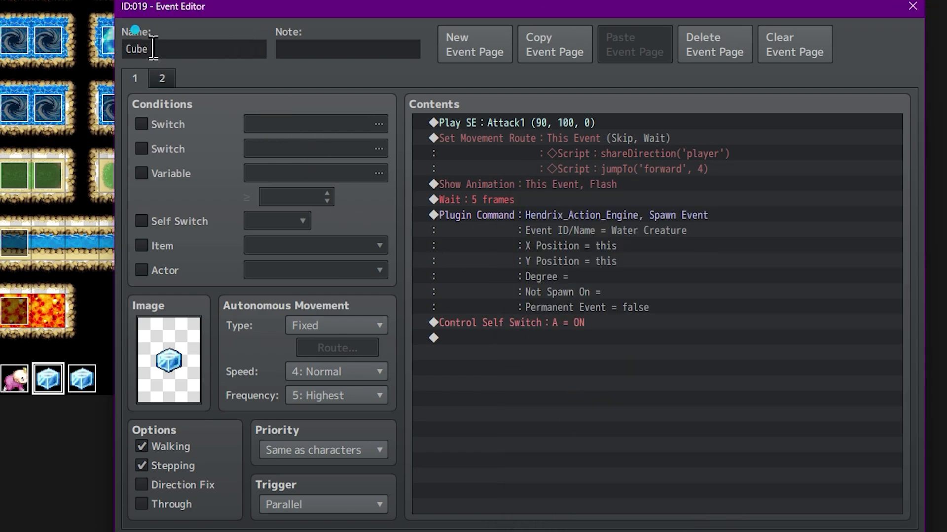
{"action": "left_click", "coordinate": [722, 531]}
{"action": "left_click", "coordinate": [146, 224]}
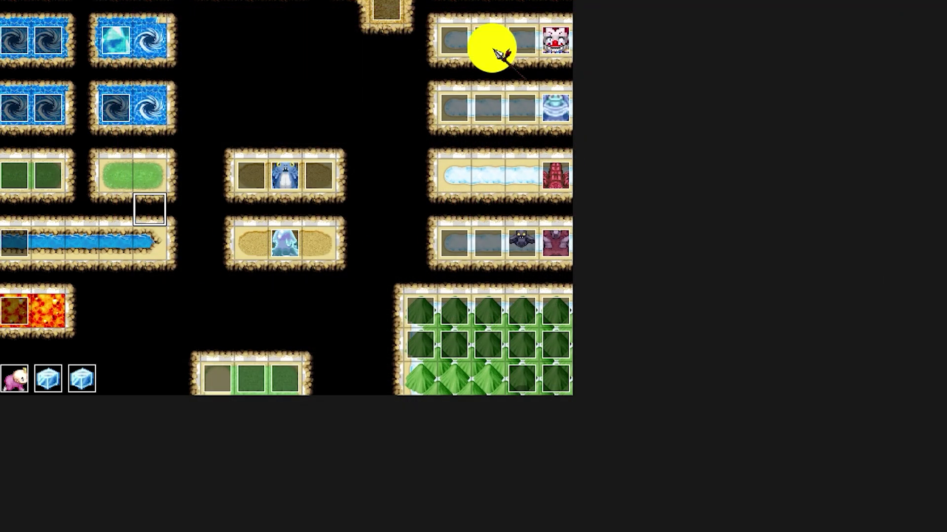
- Reopen the first Cube event and review the jump, spawn and self switch commands on page 1 and the commands on page 2
{"action": "double_click", "coordinate": [49, 380]}
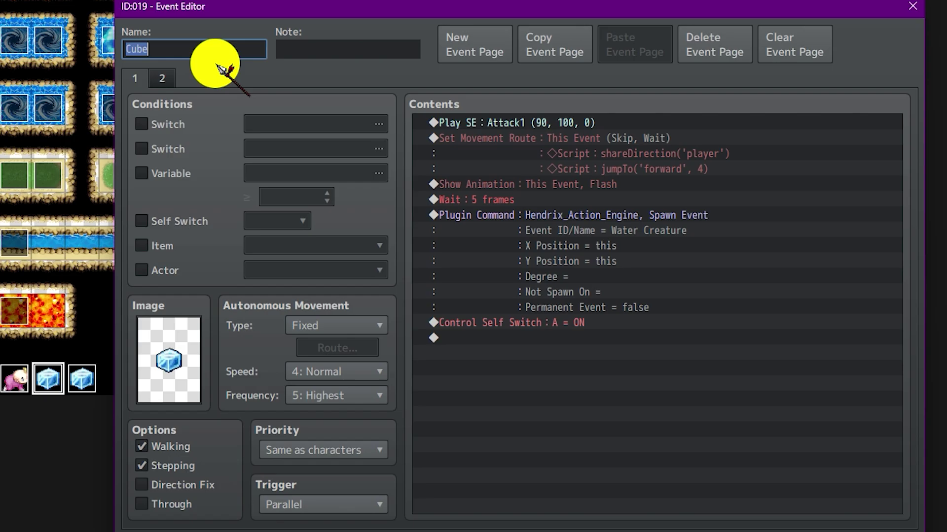
{"action": "left_click", "coordinate": [586, 230]}
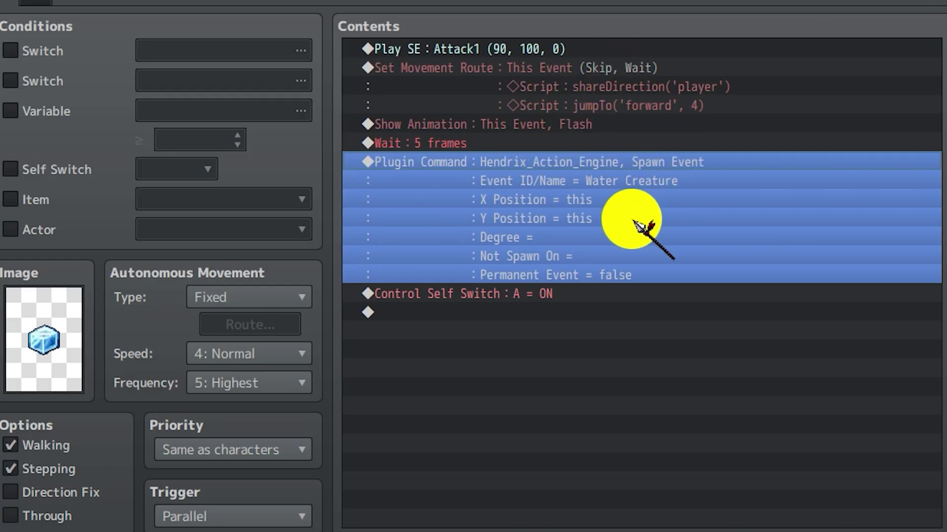
{"action": "left_click", "coordinate": [646, 110]}
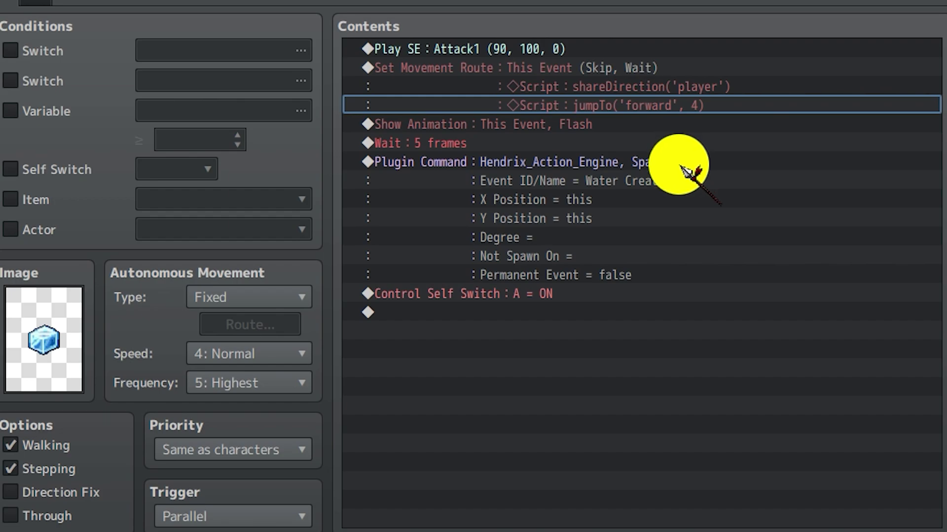
{"action": "left_click", "coordinate": [535, 309]}
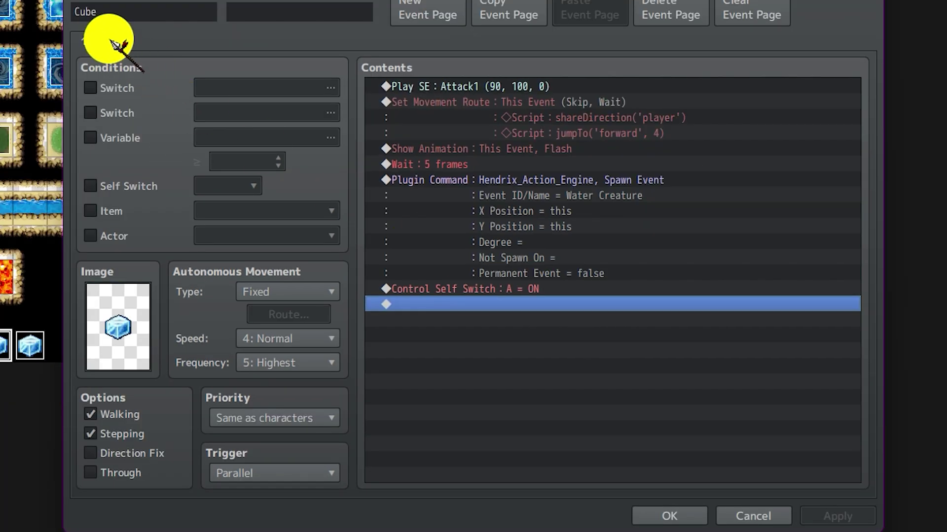
{"action": "left_click", "coordinate": [112, 41]}
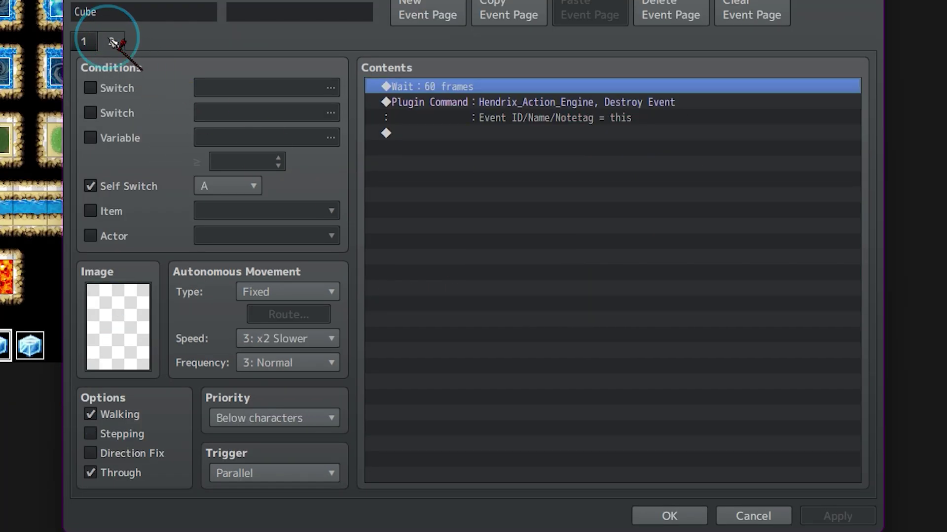
{"action": "left_click", "coordinate": [609, 134]}
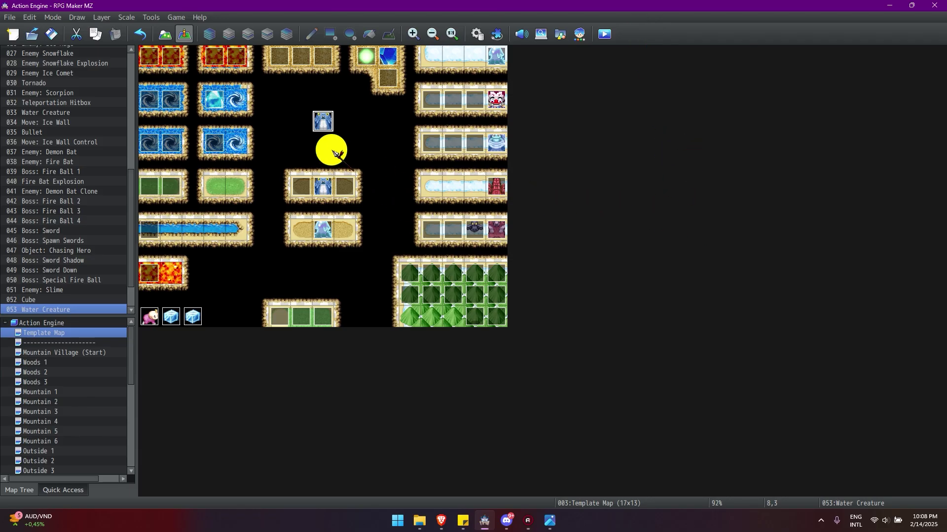
- Open the Water Creature event on the Template Map and check the character image assigned to it without changing it
{"action": "double_click", "coordinate": [322, 123]}
{"action": "left_click_drag", "start_coordinate": [405, 77], "coordinate": [313, 84]}
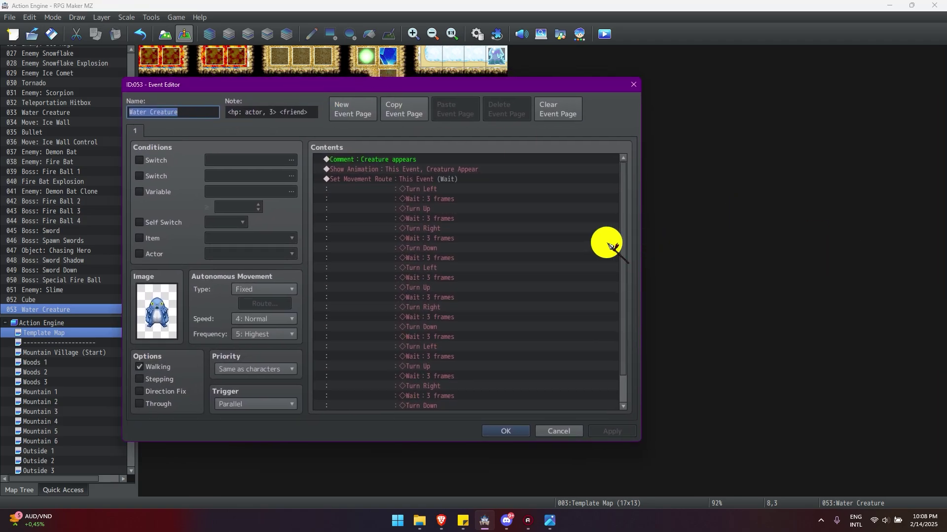
{"action": "double_click", "coordinate": [179, 313]}
{"action": "left_click", "coordinate": [524, 363]}
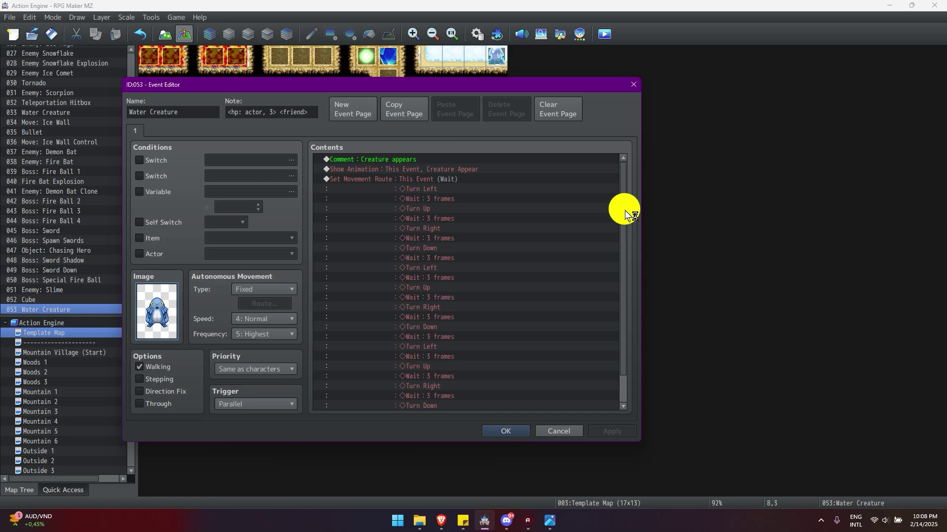
- Review the Water Creature event's appearance commands from the Creature Appear animation through the turning movement route to the self switch
{"action": "scroll", "coordinate": [510, 329], "scroll_direction": "down", "scroll_amount": 1}
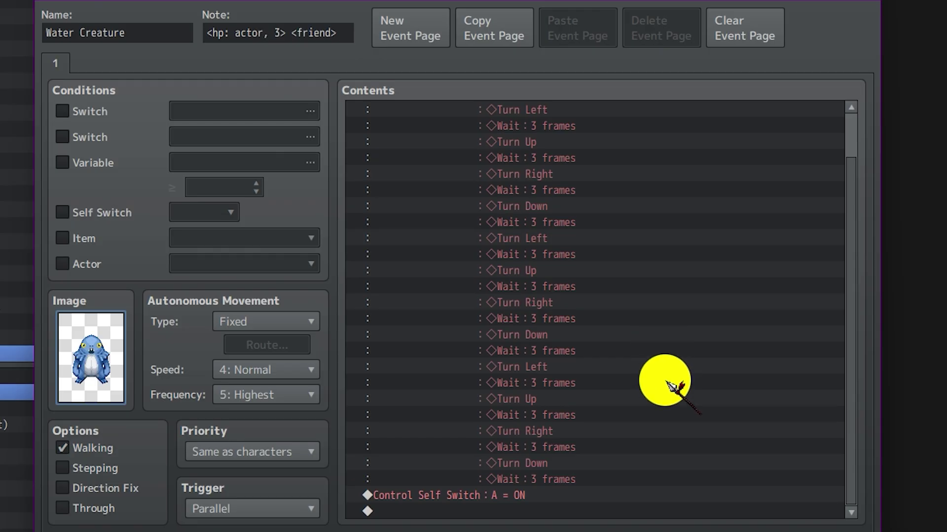
{"action": "scroll", "coordinate": [661, 369], "scroll_direction": "up", "scroll_amount": 1}
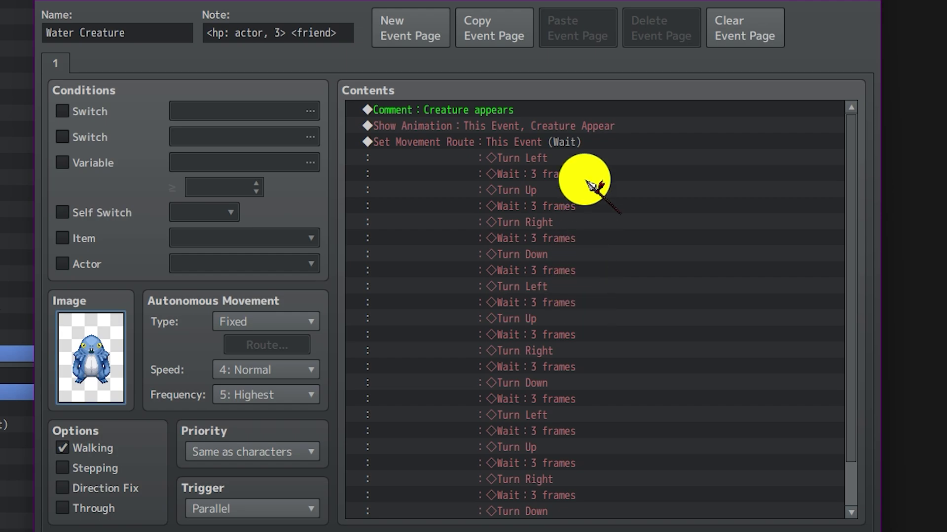
{"action": "scroll", "coordinate": [586, 200], "scroll_direction": "down", "scroll_amount": 1}
{"action": "scroll", "coordinate": [585, 197], "scroll_direction": "up", "scroll_amount": 1}
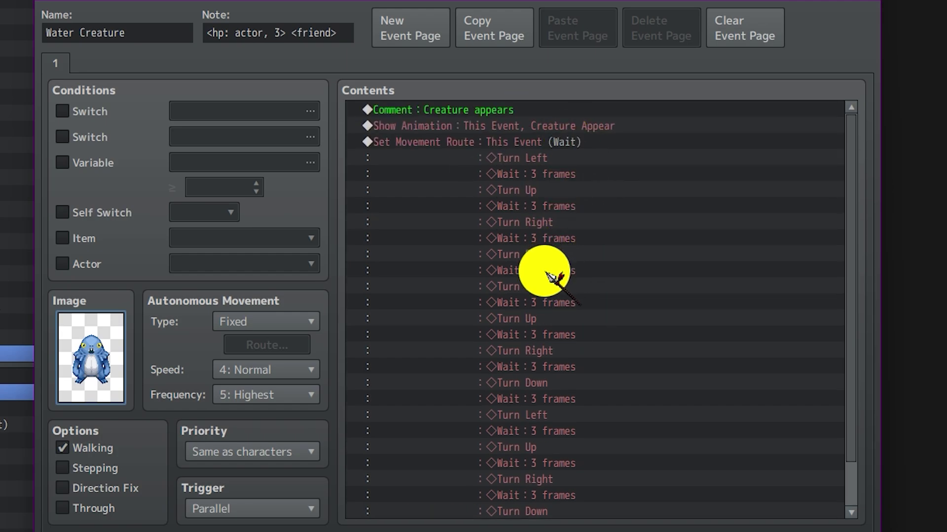
{"action": "scroll", "coordinate": [557, 271], "scroll_direction": "down", "scroll_amount": 1}
{"action": "left_click", "coordinate": [464, 496]}
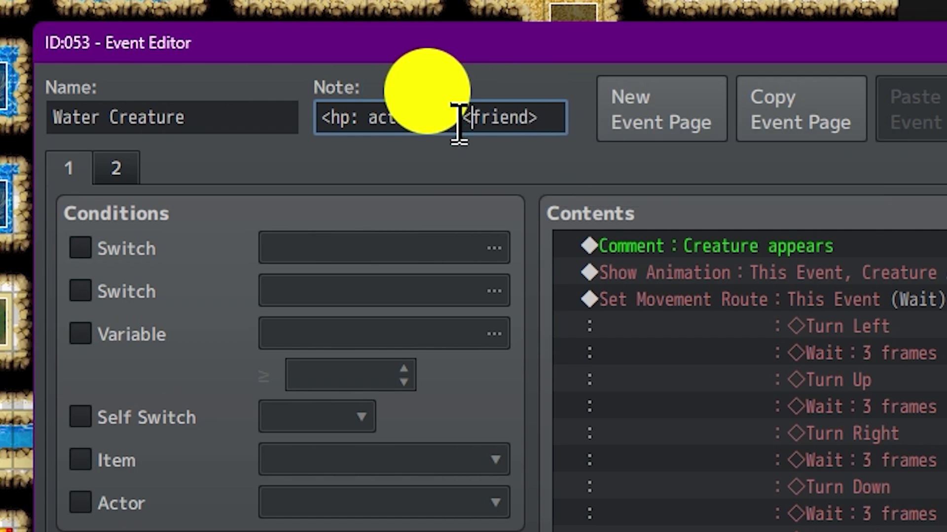
- Examine the Water Creature event's note tags, its actor entry in the Database, and the Friend class's Max HP parameter curve
{"action": "mouse_move", "coordinate": [461, 120]}
{"action": "left_mouse_down"}
{"action": "mouse_move", "coordinate": [321, 117]}
{"action": "mouse_move", "coordinate": [444, 118]}
{"action": "left_mouse_up"}
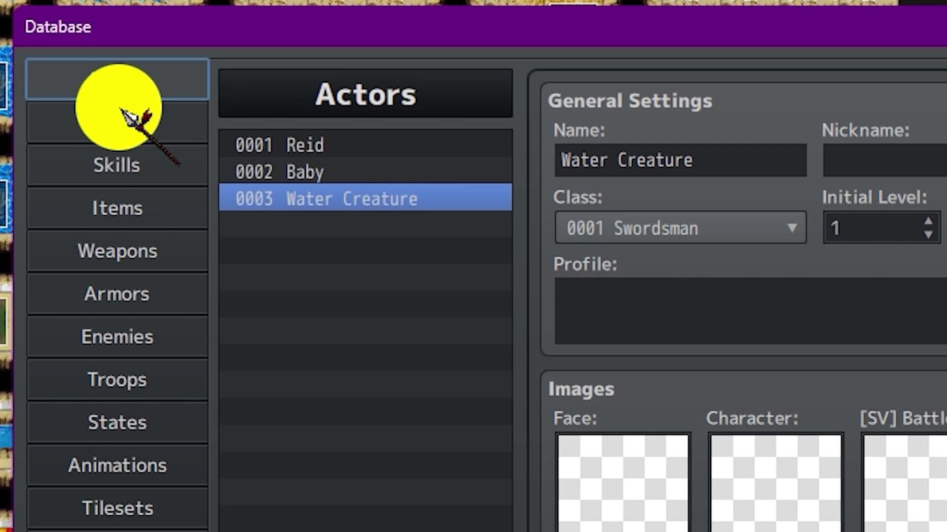
{"action": "left_click", "coordinate": [117, 114]}
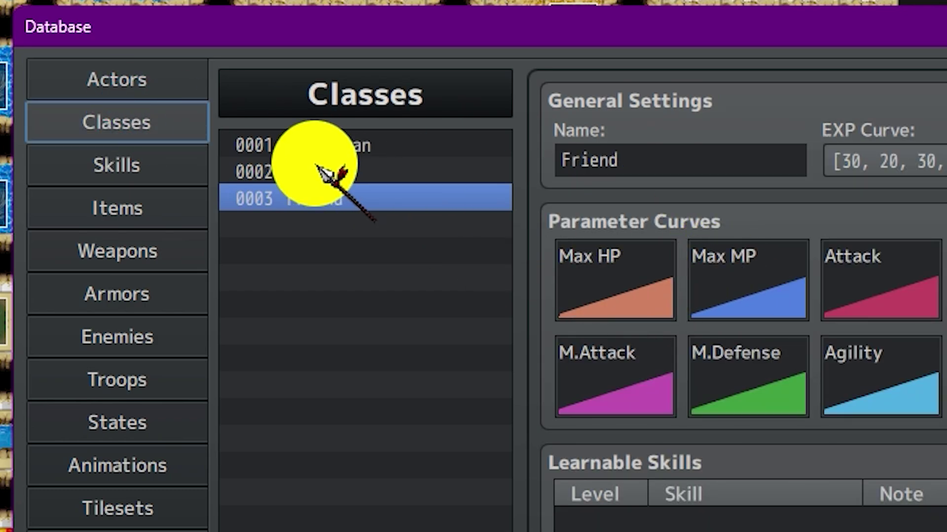
{"action": "left_click", "coordinate": [85, 75]}
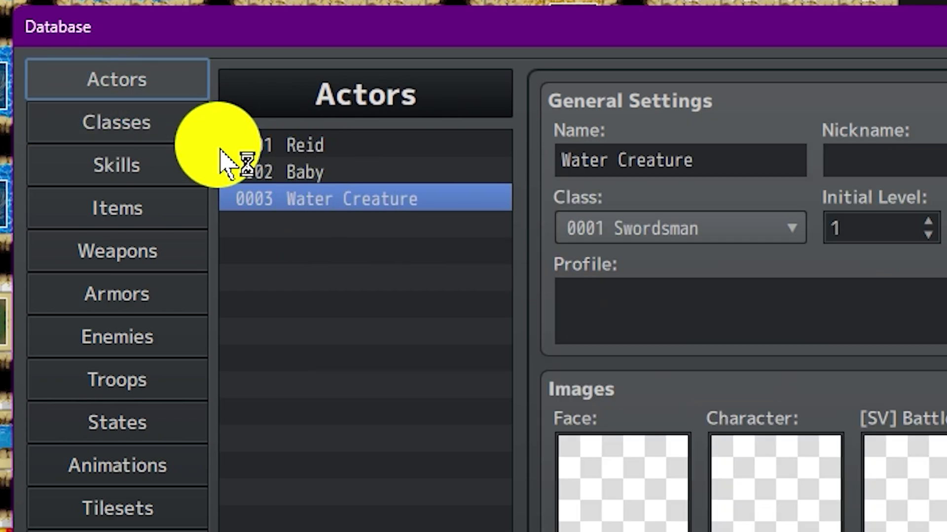
{"action": "left_click", "coordinate": [183, 136]}
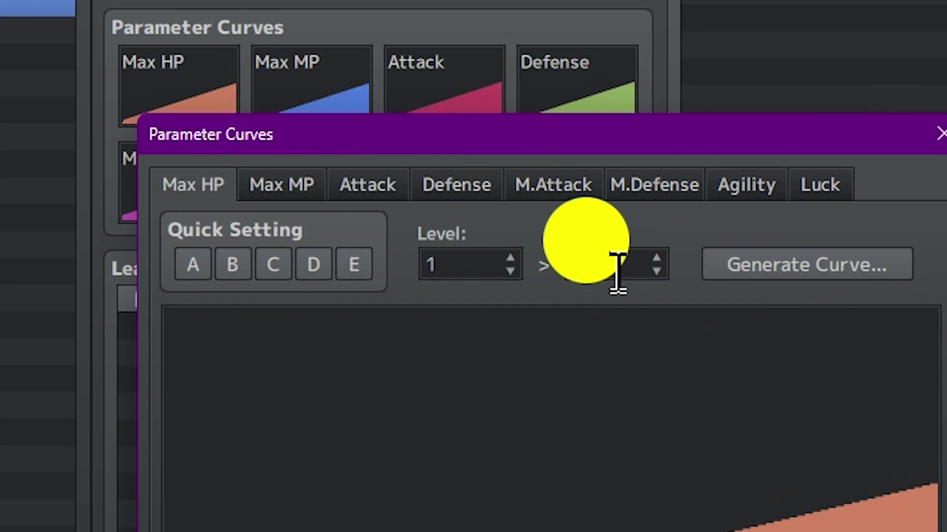
{"action": "left_click_drag", "start_coordinate": [619, 273], "coordinate": [574, 300]}
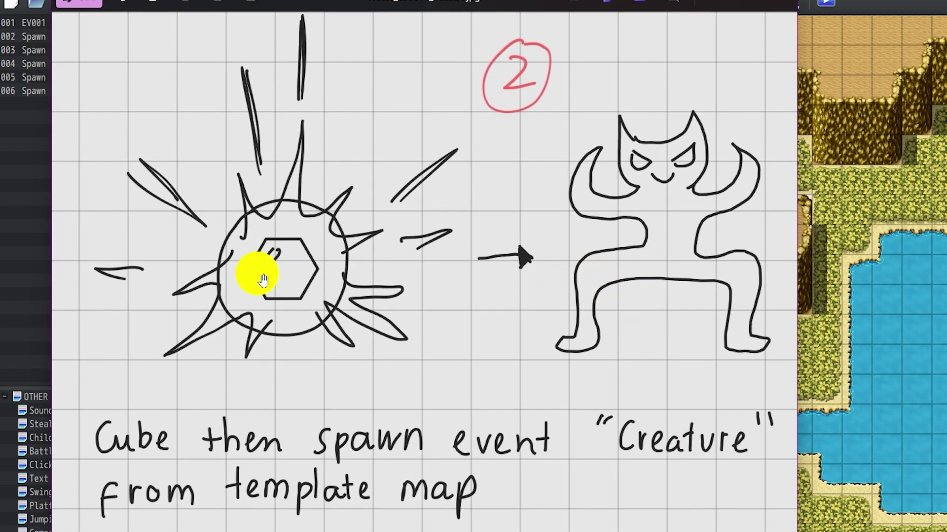
- Examine both panels of the throwing cube sketch in the image viewer, covering the cube throw and the creature spawn
{"action": "left_click_drag", "start_coordinate": [257, 274], "coordinate": [349, 305]}
{"action": "scroll", "coordinate": [349, 304], "scroll_direction": "down", "scroll_amount": 5}
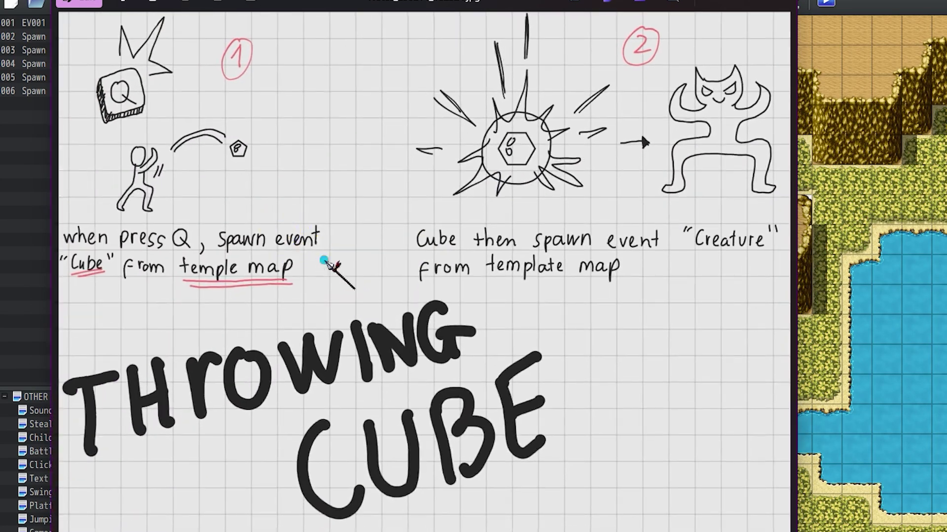
{"action": "scroll", "coordinate": [162, 256], "scroll_direction": "up", "scroll_amount": 3}
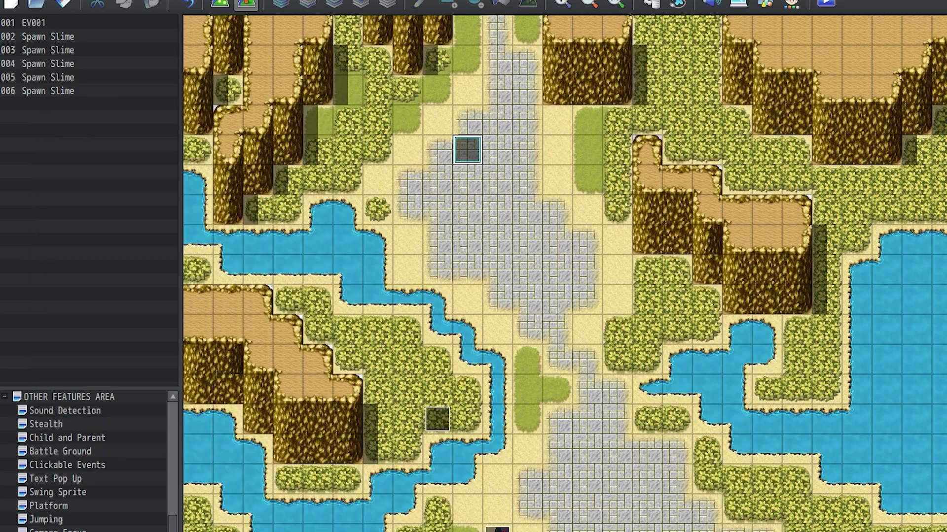
- Look through the player control entries in the Database's Common Events list and close the Database unchanged
{"action": "left_click", "coordinate": [436, 419]}
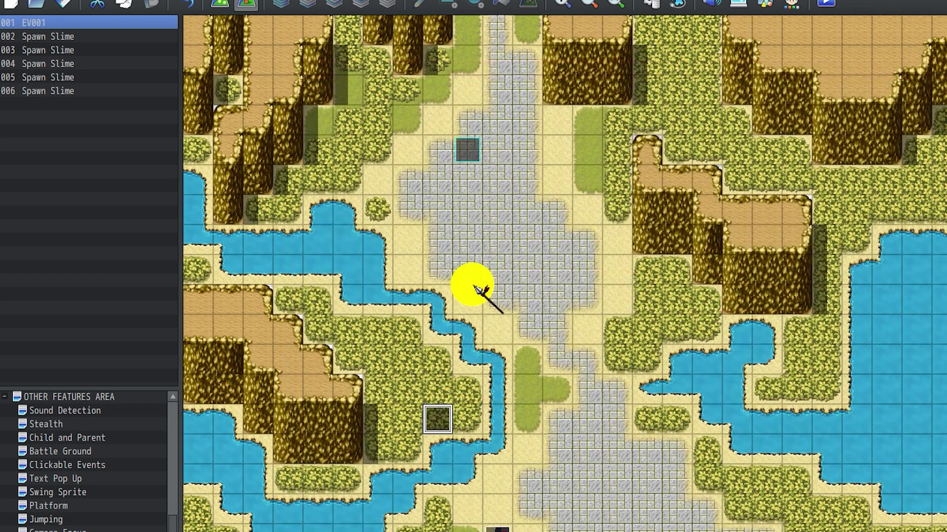
{"action": "left_click", "coordinate": [644, 4]}
{"action": "left_click", "coordinate": [296, 326]}
{"action": "left_click", "coordinate": [419, 201]}
{"action": "left_click", "coordinate": [427, 189]}
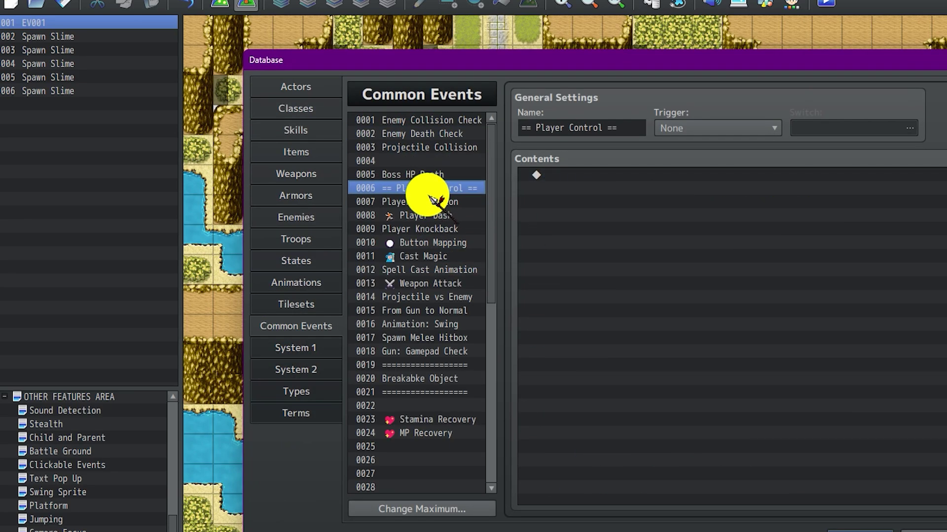
{"action": "left_click_drag", "start_coordinate": [428, 195], "coordinate": [528, 158]}
{"action": "scroll", "coordinate": [478, 258], "scroll_direction": "down", "scroll_amount": 2}
{"action": "left_click", "coordinate": [924, 531]}
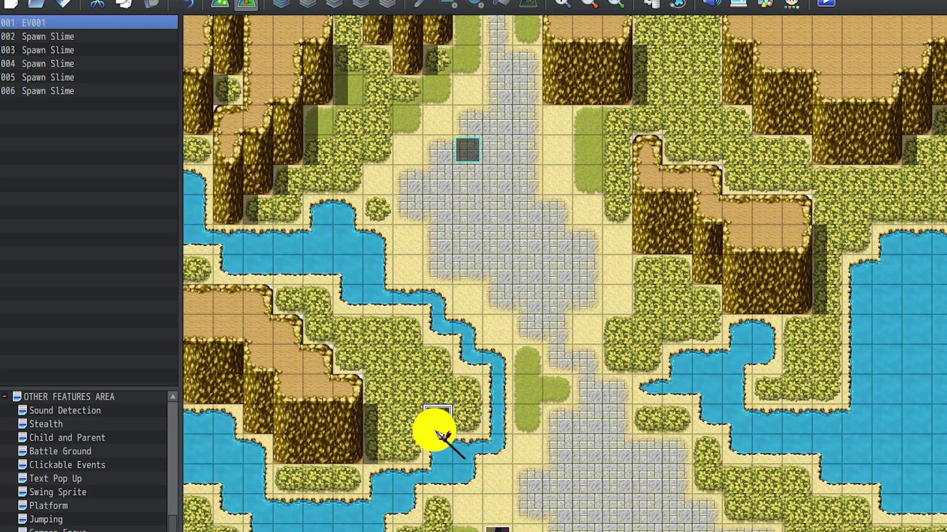
- Move the EV001 event to the bush tile farther up and left, just below the river
{"action": "left_click_drag", "start_coordinate": [385, 327], "coordinate": [380, 328]}
{"action": "left_click", "coordinate": [457, 292]}
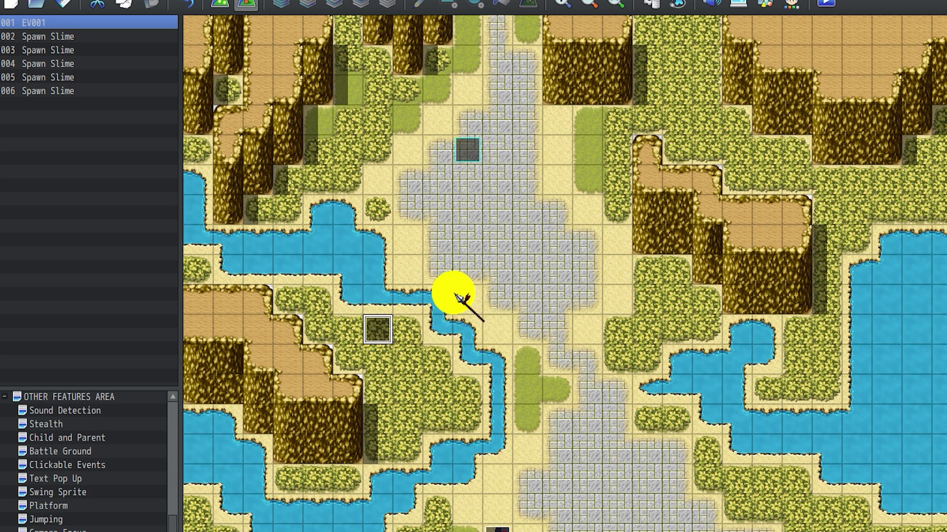
- Open the EV001 event and inspect the script condition in its Conditional Branch that triggers spawning the cube
{"action": "double_click", "coordinate": [385, 329]}
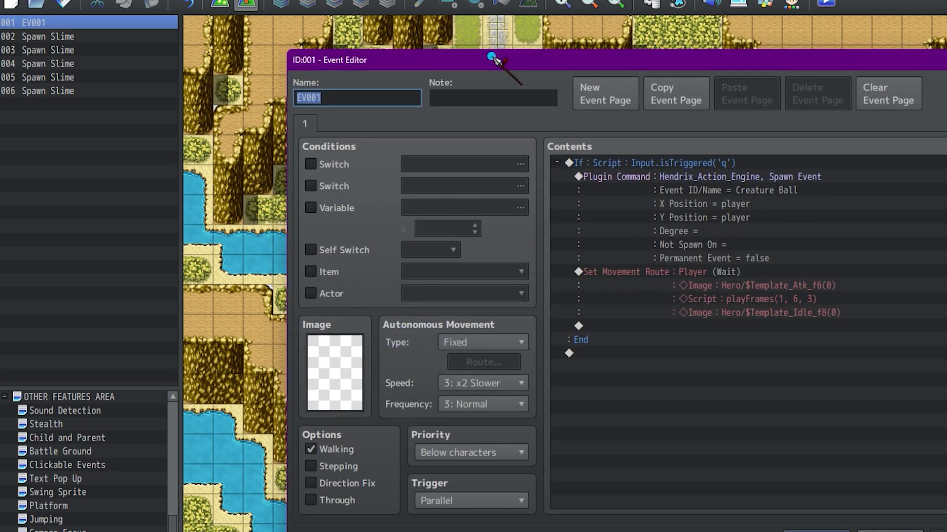
{"action": "left_click_drag", "start_coordinate": [490, 59], "coordinate": [668, 64]}
{"action": "left_click_drag", "start_coordinate": [591, 63], "coordinate": [303, 77]}
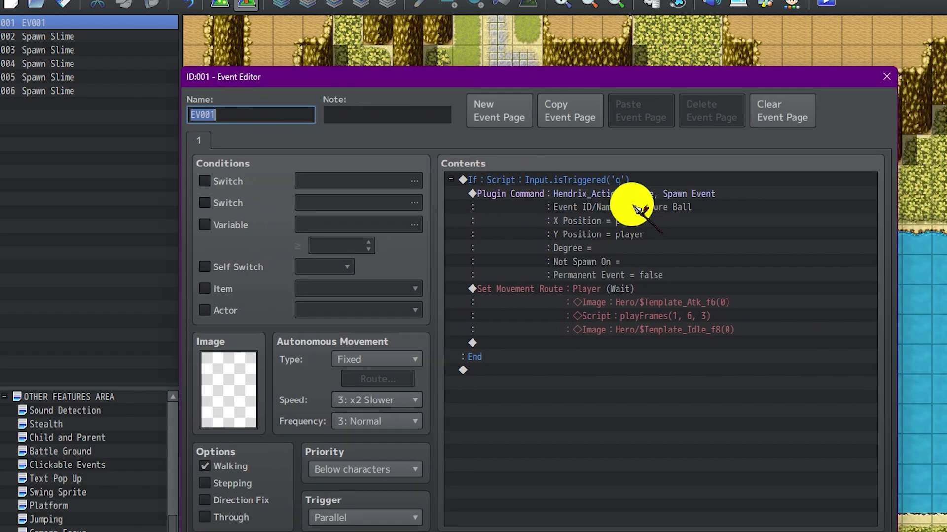
{"action": "left_click", "coordinate": [603, 183]}
{"action": "double_click", "coordinate": [655, 180]}
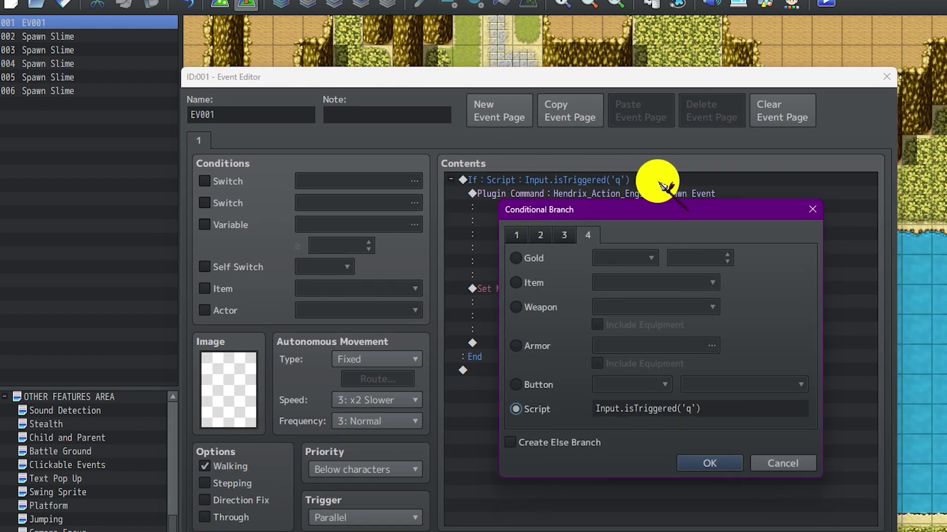
{"action": "left_click_drag", "start_coordinate": [650, 217], "coordinate": [667, 257]}
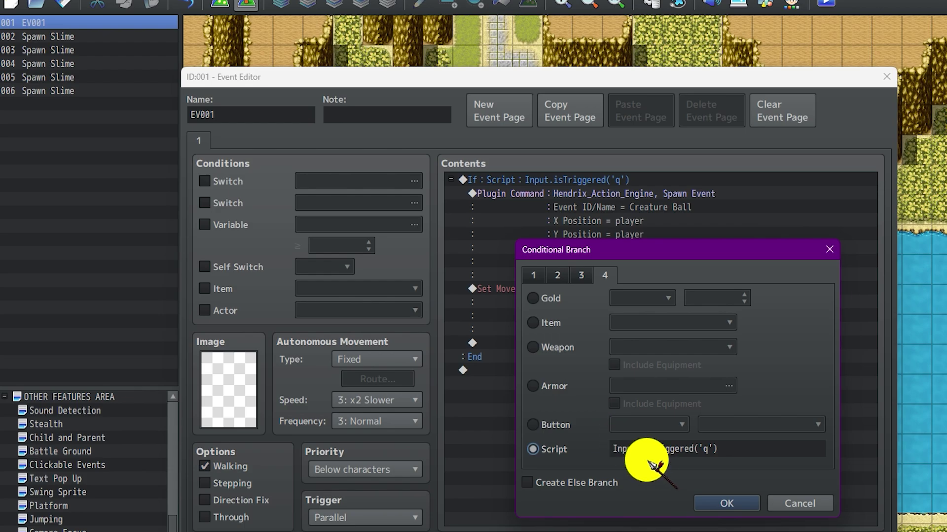
- Leave the script condition unchanged and set the Event ID/Name of the Spawn Event plugin command to Cube
{"action": "left_click", "coordinate": [707, 449]}
{"action": "left_click", "coordinate": [788, 502]}
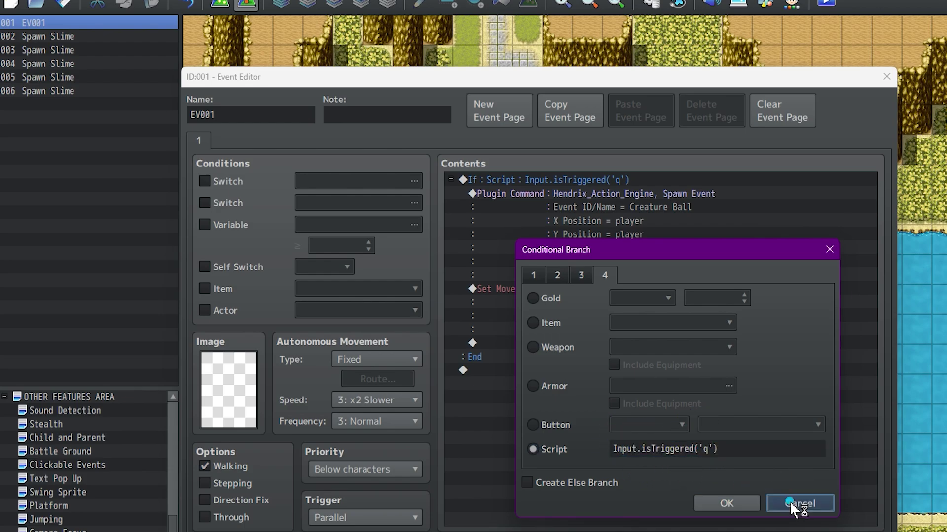
{"action": "left_click", "coordinate": [613, 209]}
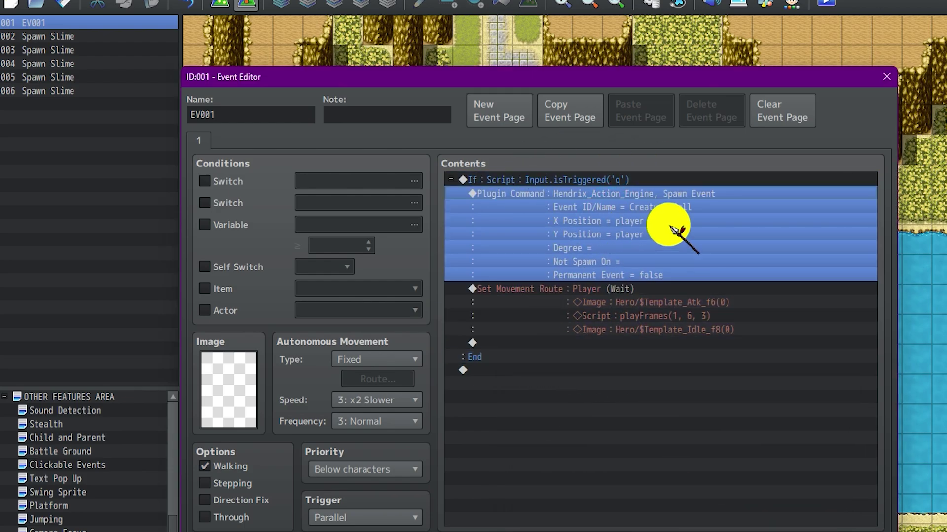
{"action": "left_click_drag", "start_coordinate": [621, 72], "coordinate": [714, 85]}
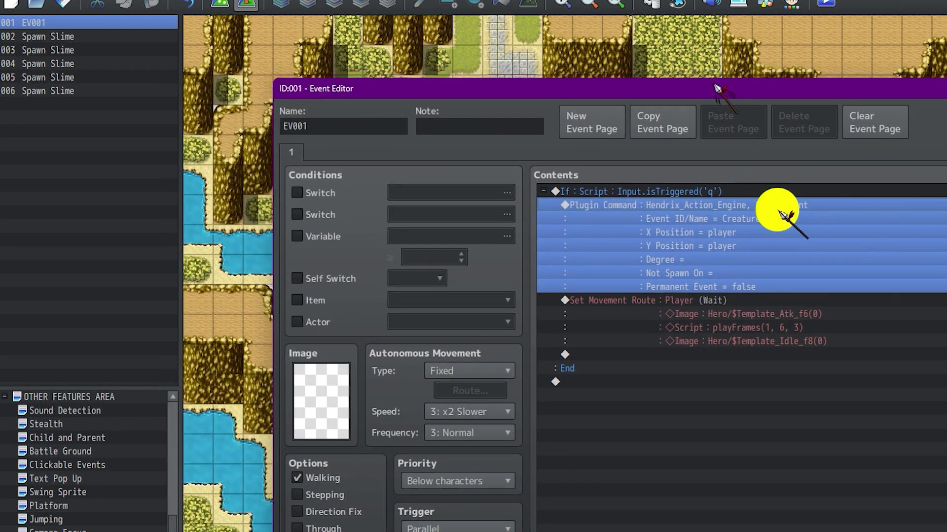
{"action": "double_click", "coordinate": [754, 278]}
{"action": "double_click", "coordinate": [768, 336]}
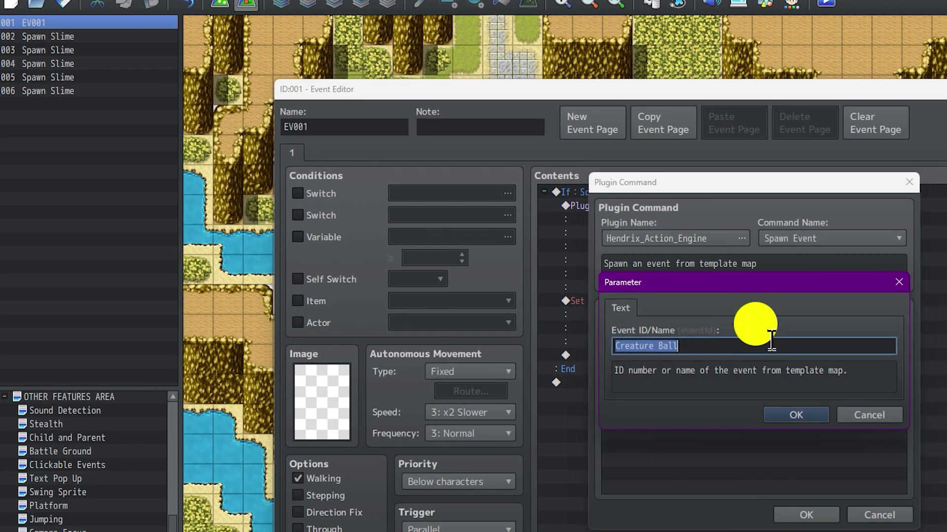
{"action": "key", "text": "Return"}
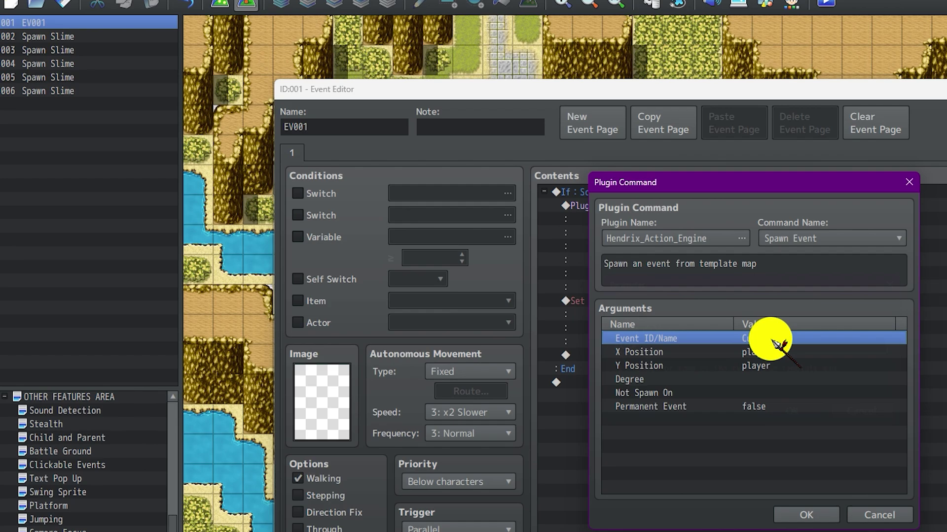
{"action": "left_click", "coordinate": [772, 352]}
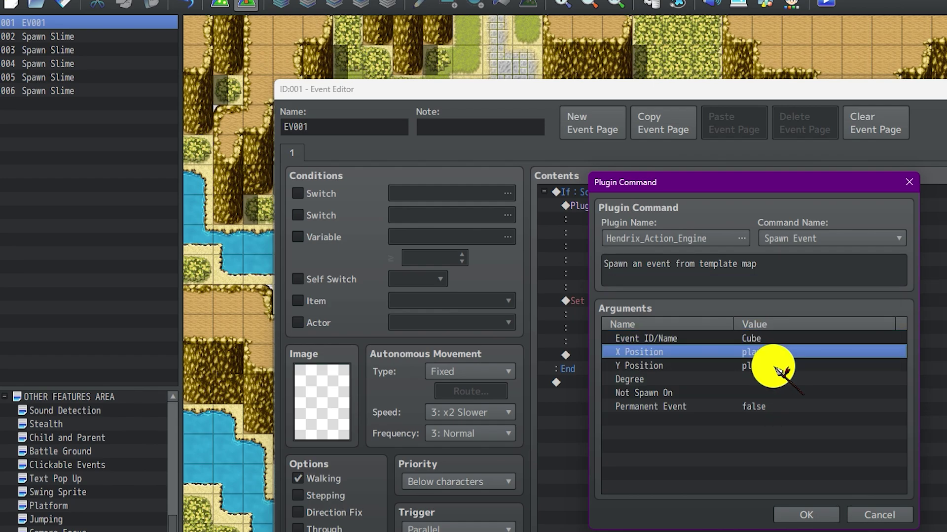
{"action": "left_click", "coordinate": [803, 514]}
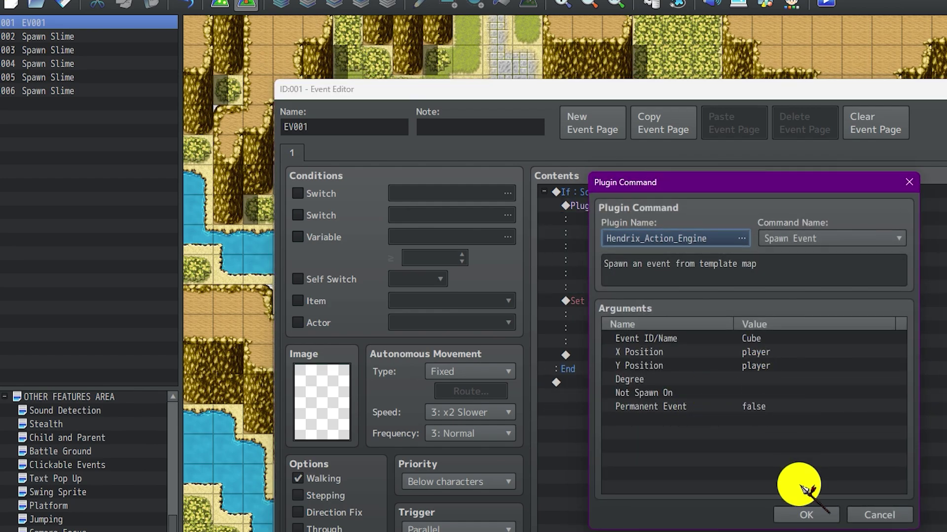
{"action": "left_click", "coordinate": [796, 497]}
- Open the player's Set Movement Route command and examine the throwing figure in the sketch in the image viewer
{"action": "left_click", "coordinate": [675, 301]}
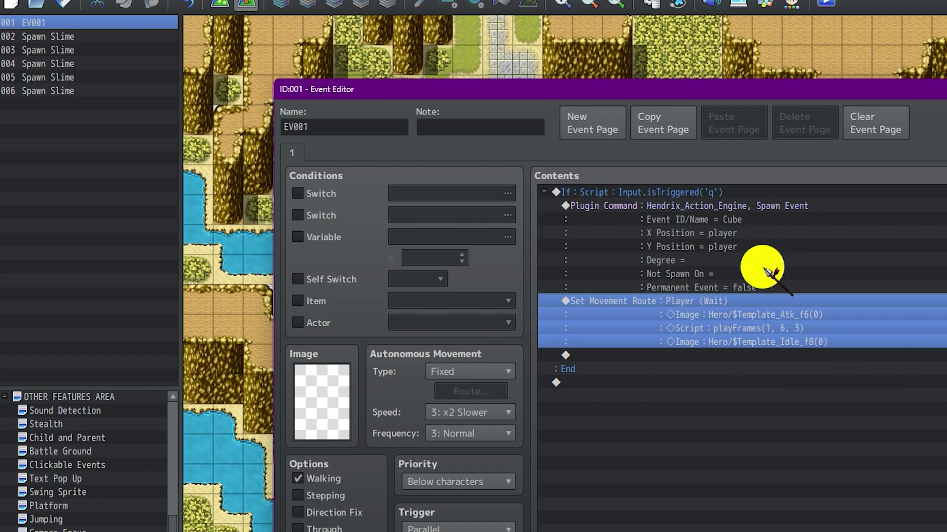
{"action": "double_click", "coordinate": [764, 301]}
{"action": "key", "text": "alt+Tab"}
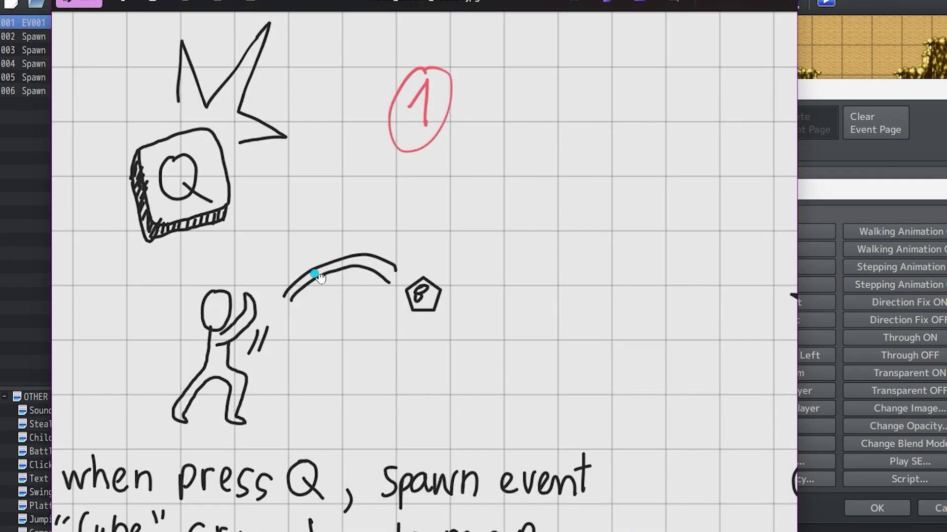
{"action": "scroll", "coordinate": [220, 315], "scroll_direction": "up", "scroll_amount": 4}
{"action": "scroll", "coordinate": [212, 329], "scroll_direction": "up", "scroll_amount": 3}
{"action": "mouse_move", "coordinate": [211, 334]}
{"action": "left_mouse_down"}
{"action": "mouse_move", "coordinate": [475, 213]}
{"action": "mouse_move", "coordinate": [477, 284]}
{"action": "left_mouse_up"}
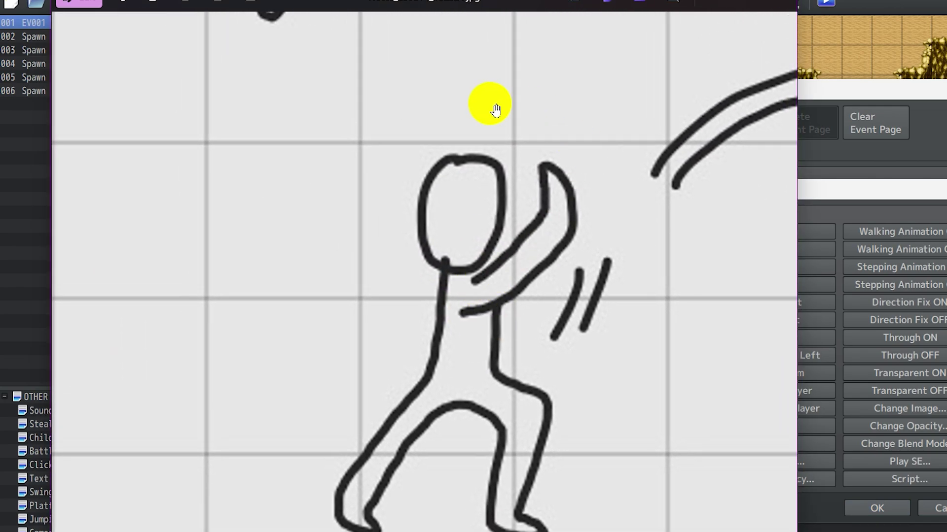
{"action": "left_click", "coordinate": [883, 197]}
- Examine the frames of the $Template_Atk_f6 sheet used by the route's first image command, leaving it unchanged
{"action": "double_click", "coordinate": [454, 239]}
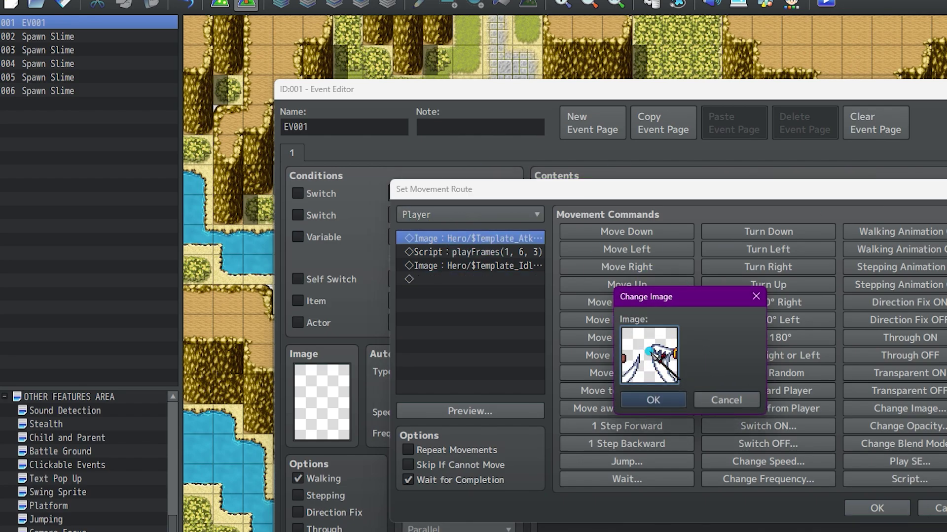
{"action": "double_click", "coordinate": [650, 352]}
{"action": "left_click_drag", "start_coordinate": [663, 480], "coordinate": [693, 470]}
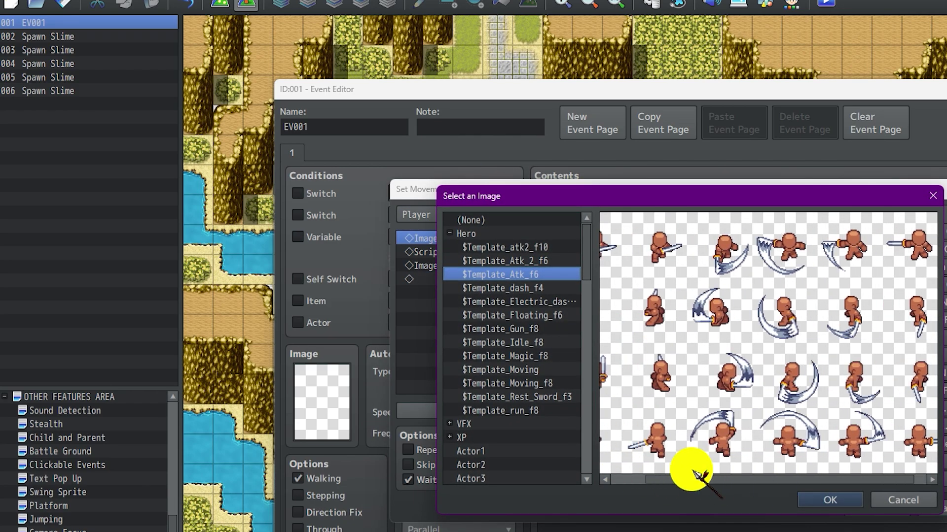
{"action": "double_click", "coordinate": [673, 318]}
{"action": "left_click", "coordinate": [496, 252]}
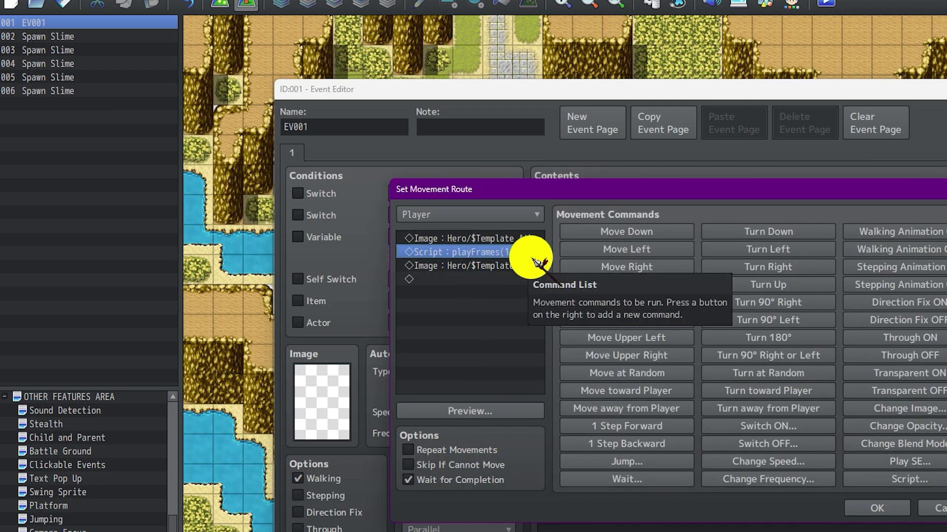
{"action": "double_click", "coordinate": [517, 239]}
{"action": "left_click", "coordinate": [634, 338]}
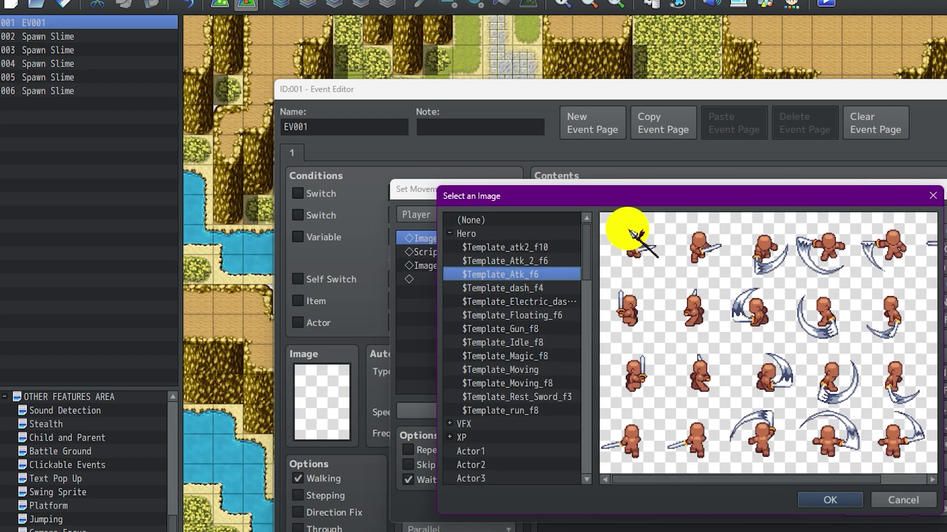
{"action": "left_click_drag", "start_coordinate": [636, 480], "coordinate": [729, 481]}
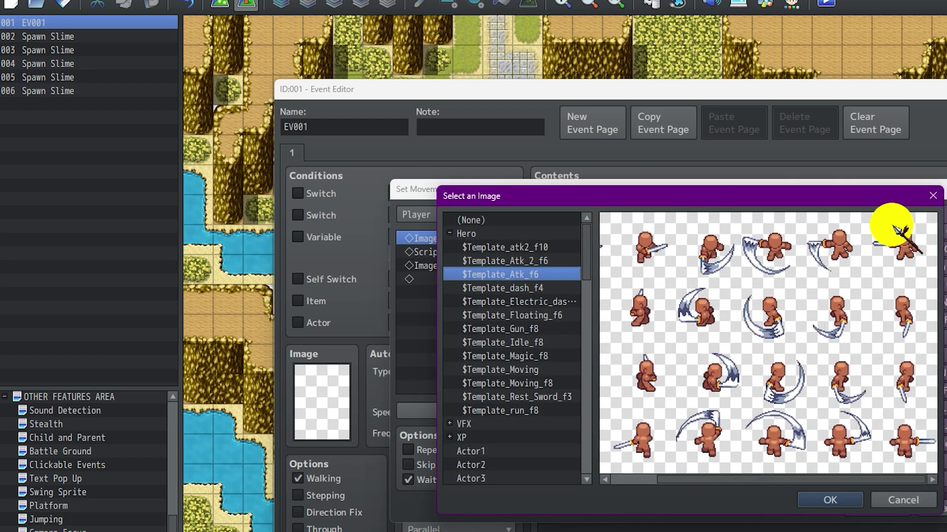
{"action": "left_click", "coordinate": [829, 500]}
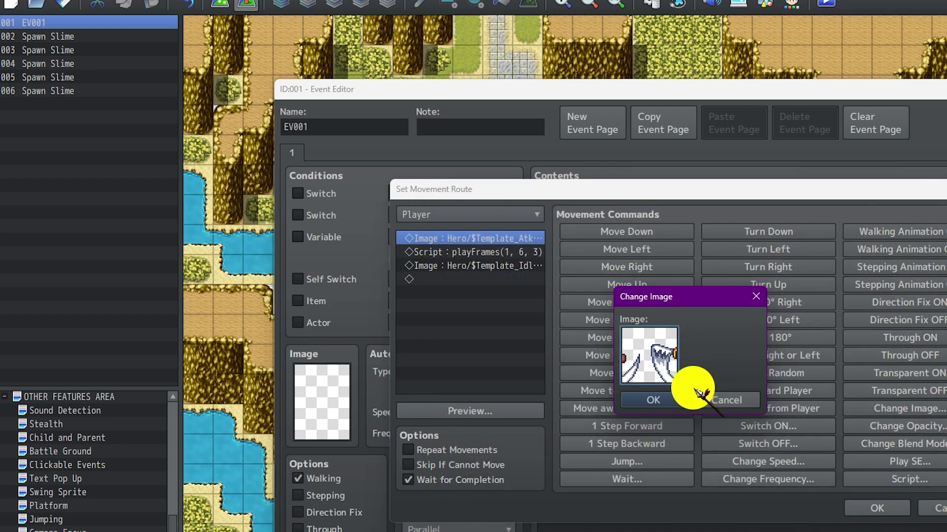
{"action": "left_click", "coordinate": [704, 400]}
- Add a 3-frame Wait at the end of the player's movement route and delete it again
{"action": "left_click", "coordinate": [486, 279]}
{"action": "left_click", "coordinate": [616, 479]}
{"action": "type", "text": "3"}
{"action": "left_click", "coordinate": [656, 385]}
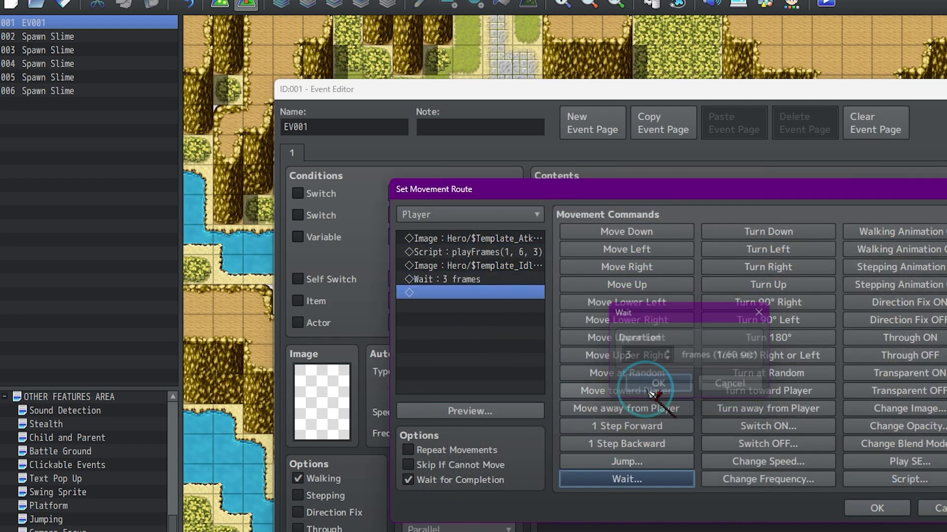
{"action": "left_click", "coordinate": [481, 279]}
{"action": "key", "text": "Delete"}
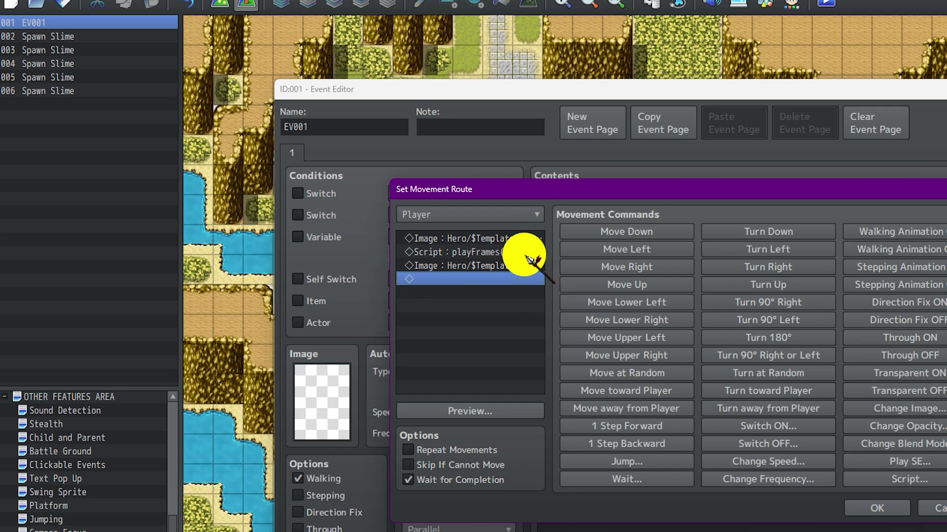
- Check the $Template_Idle_f8 sheet of the route's last image command, leave the route unchanged and confirm the EV001 event
{"action": "double_click", "coordinate": [485, 266]}
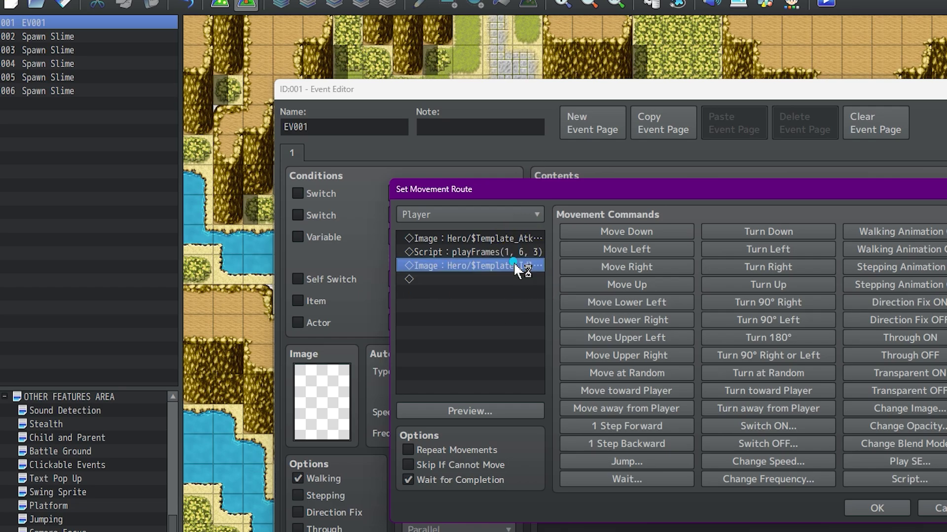
{"action": "double_click", "coordinate": [637, 347]}
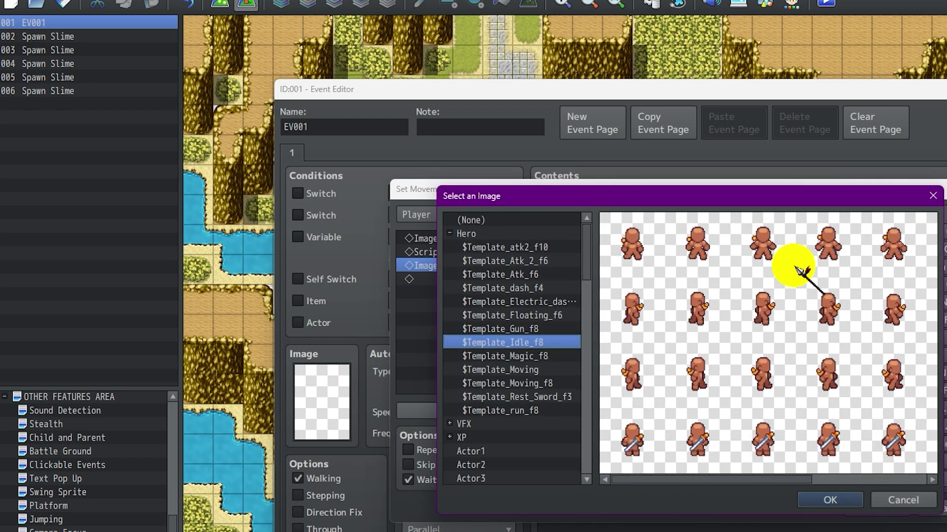
{"action": "left_click_drag", "start_coordinate": [786, 480], "coordinate": [813, 482]}
{"action": "left_click", "coordinate": [898, 500]}
{"action": "left_click", "coordinate": [897, 504]}
{"action": "left_click", "coordinate": [745, 469]}
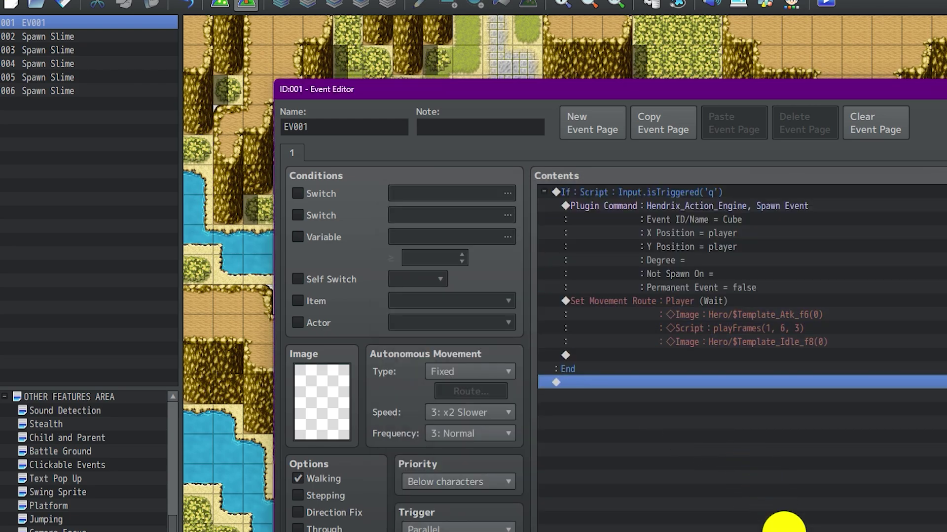
{"action": "left_click", "coordinate": [808, 531]}
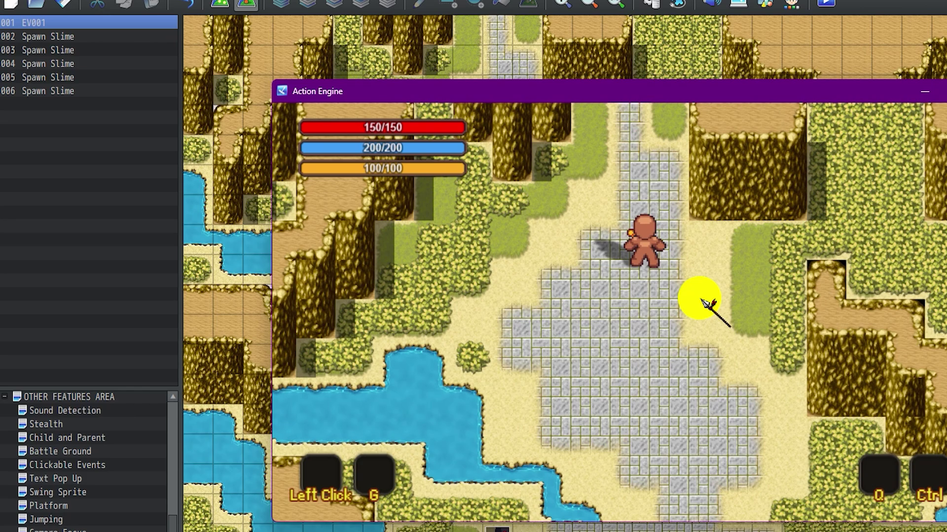
- Playtest the cube throw by walking around the stone plaza and throwing cubes at several spots to summon Water Creatures
{"action": "key", "text": "d"}
{"action": "key", "text": "s"}
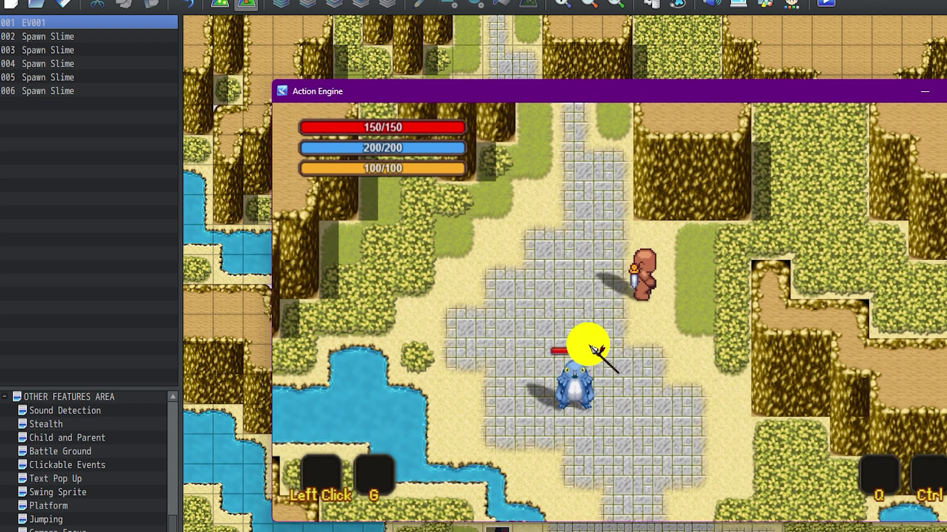
{"action": "key", "text": "d"}
{"action": "key", "text": "s"}
{"action": "key", "text": "d"}
{"action": "key", "text": "w"}
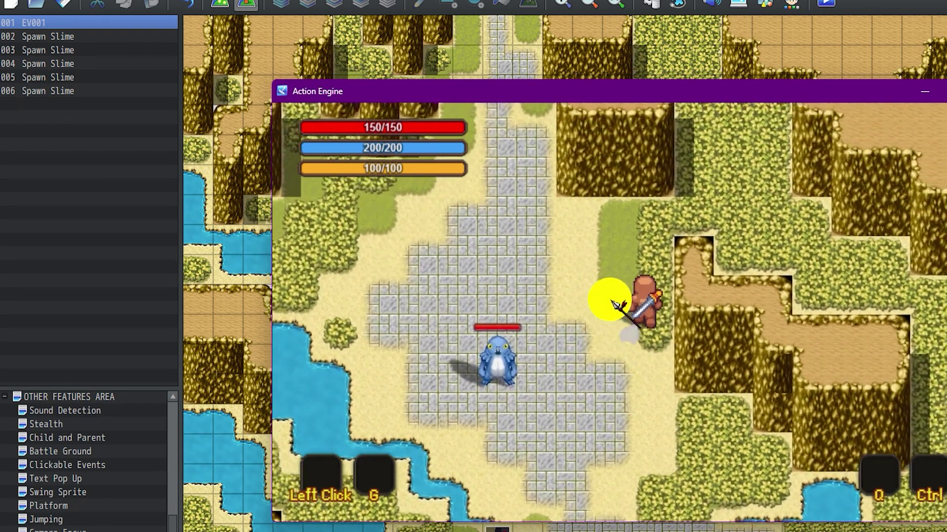
{"action": "key", "text": "a"}
{"action": "left_click", "coordinate": [697, 381]}
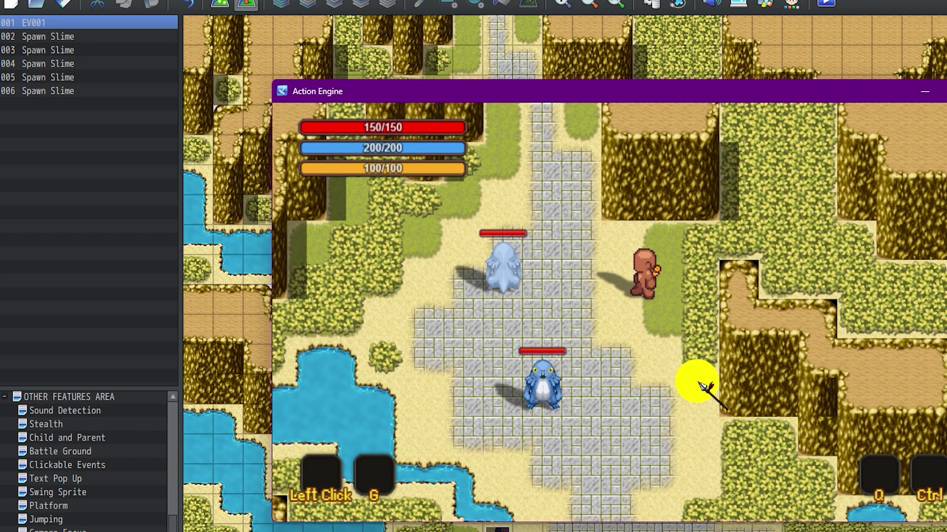
{"action": "key", "text": "a"}
{"action": "key", "text": "d"}
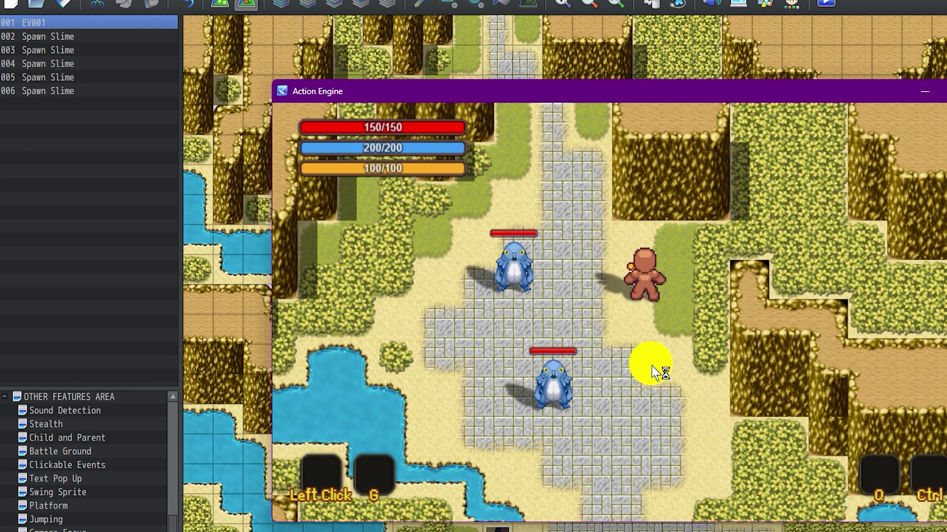
{"action": "key", "text": "a"}
{"action": "key", "text": "space"}
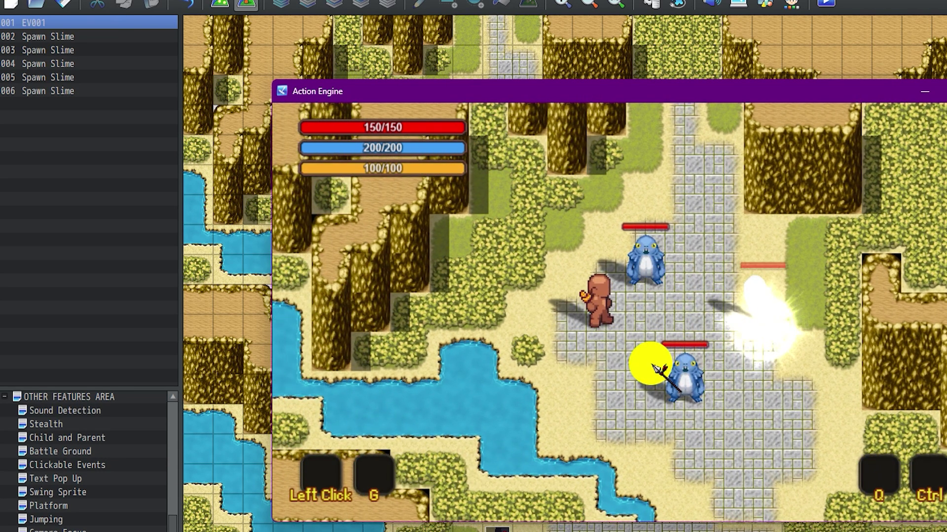
{"action": "key", "text": "d"}
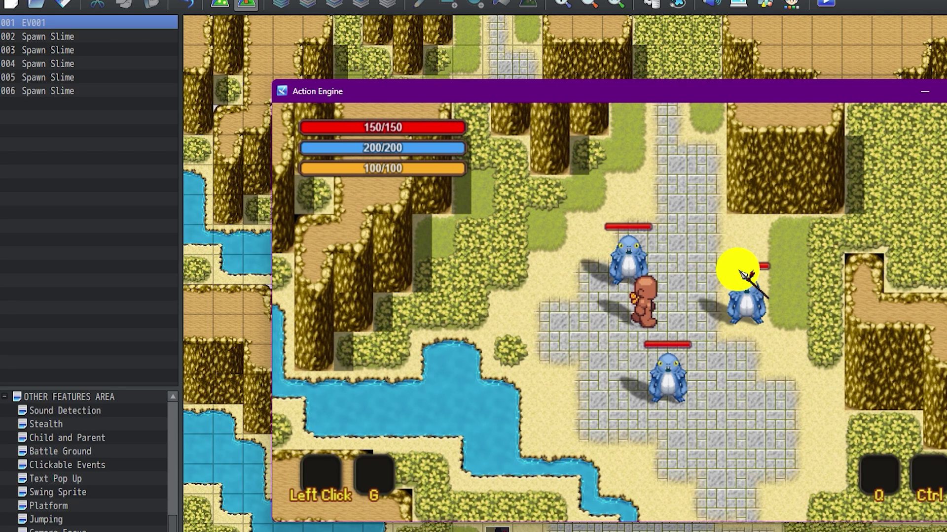
{"action": "key", "text": "s"}
{"action": "left_click", "coordinate": [599, 274]}
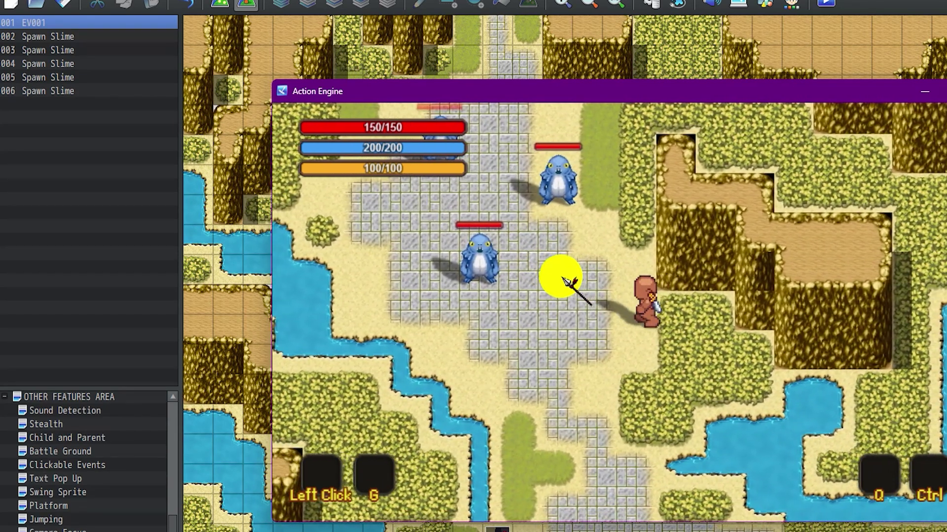
{"action": "left_click", "coordinate": [600, 348]}
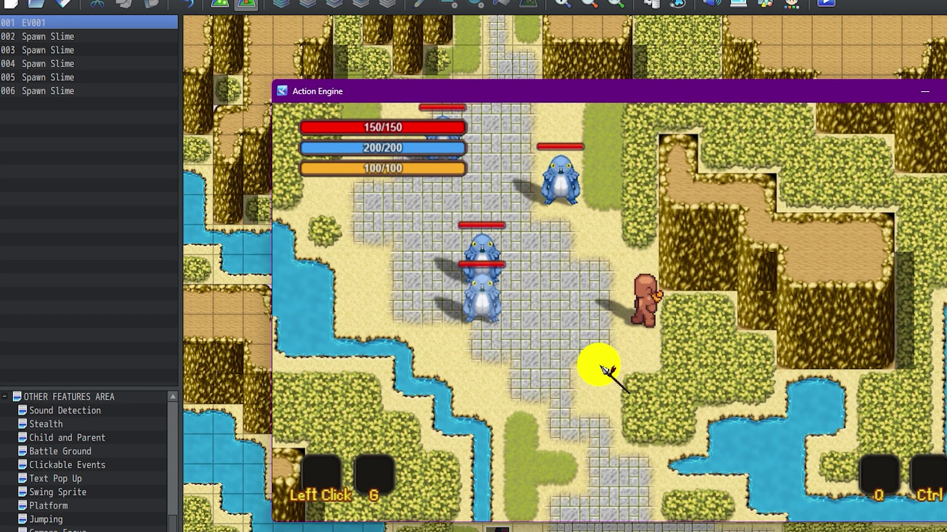
- Continue the playtest with cube throws toward the lower stone path and the riverside bush, moving the hero between throws
{"action": "key", "text": "a"}
{"action": "key", "text": "s"}
{"action": "left_click", "coordinate": [702, 441]}
{"action": "key", "text": "d"}
{"action": "left_click", "coordinate": [653, 430]}
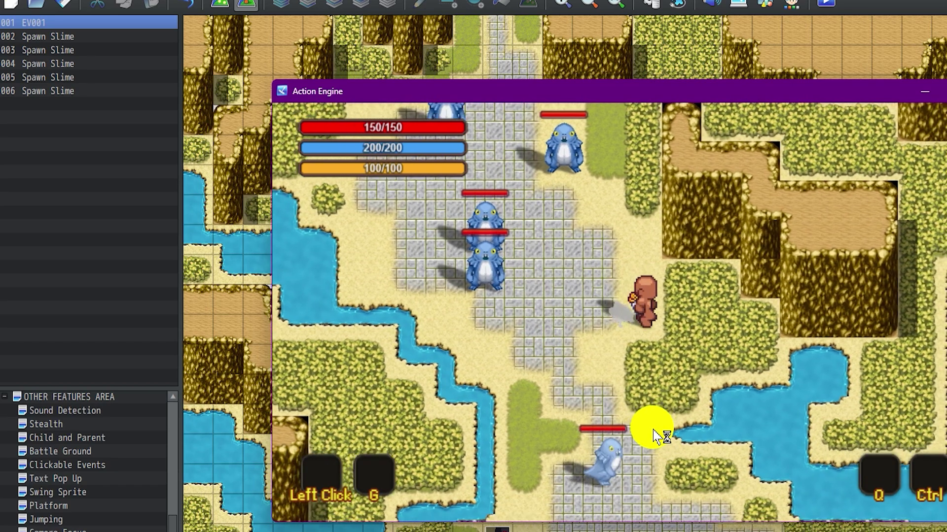
{"action": "key", "text": "w"}
{"action": "key", "text": "a"}
{"action": "left_click", "coordinate": [551, 320]}
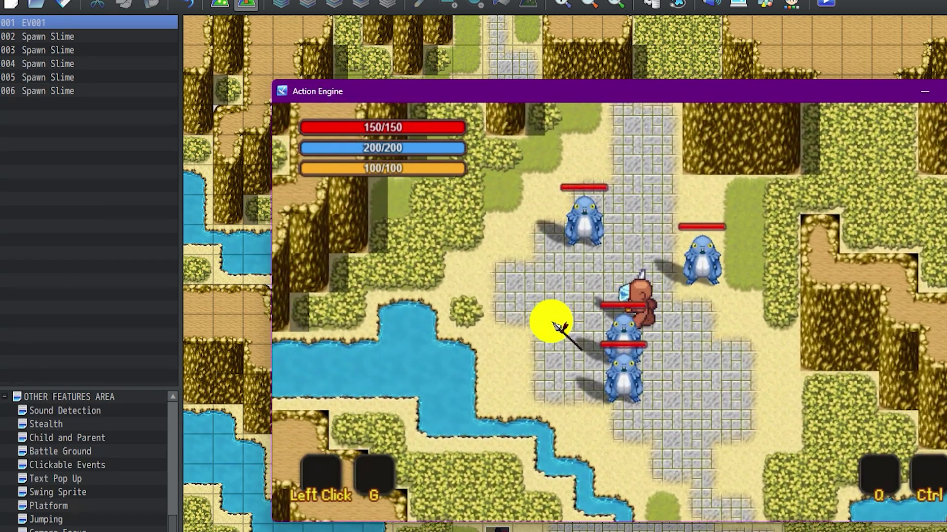
{"action": "key", "text": "w"}
{"action": "key", "text": "d"}
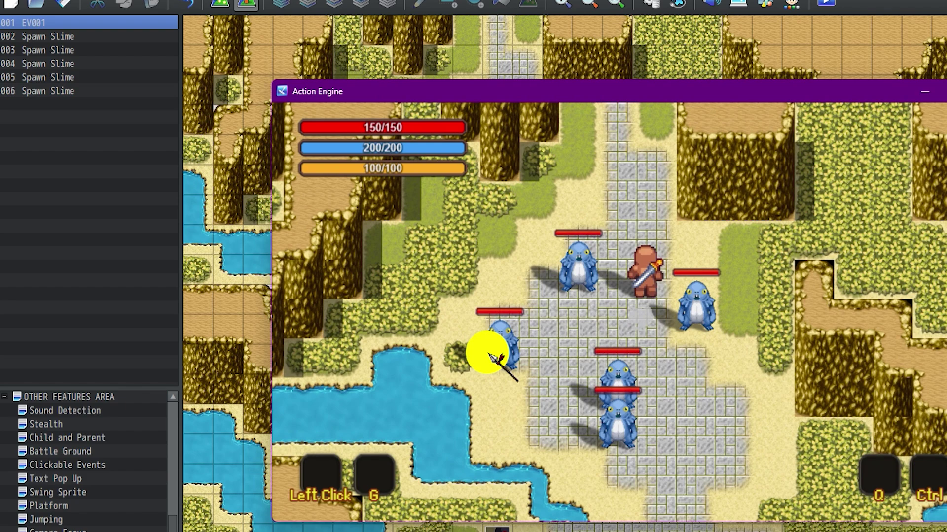
{"action": "key", "text": "Left"}
{"action": "key", "text": "Down"}
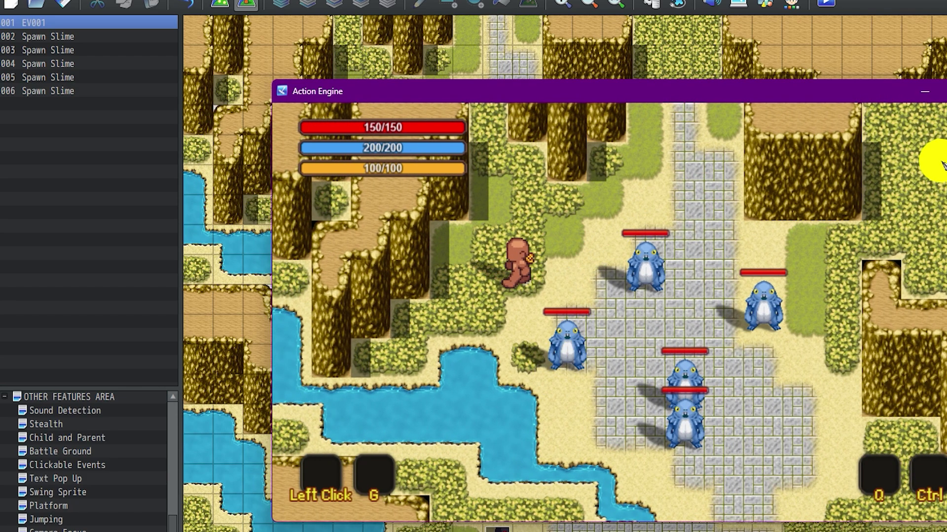
{"action": "left_click", "coordinate": [925, 181]}
{"action": "key", "text": "a"}
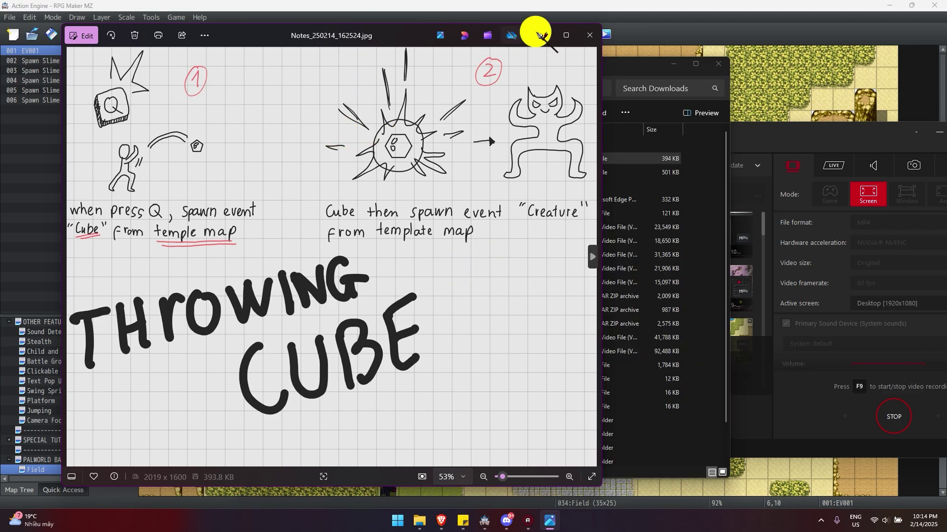
- Bring up the Creature Behavior sketch in the image viewer and examine its numbered panels
{"action": "key", "text": "Right"}
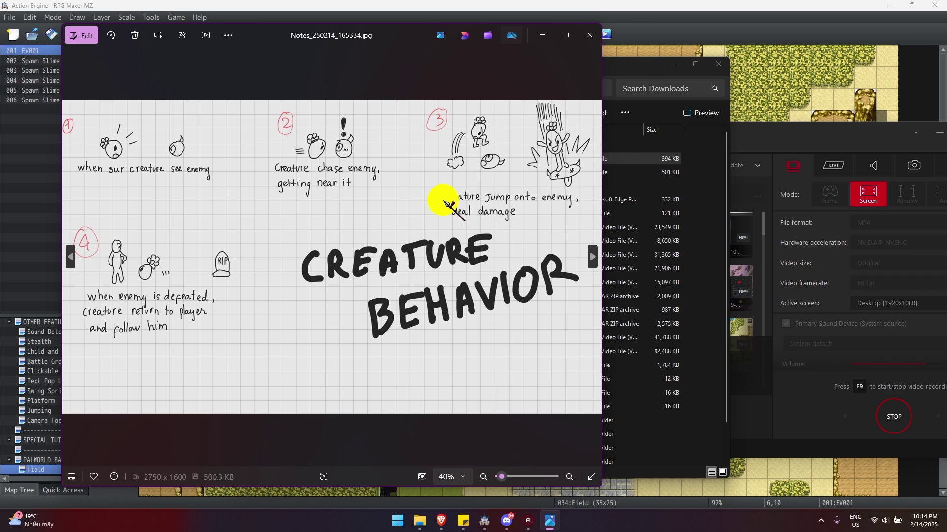
{"action": "scroll", "coordinate": [318, 213], "scroll_direction": "up", "scroll_amount": 3}
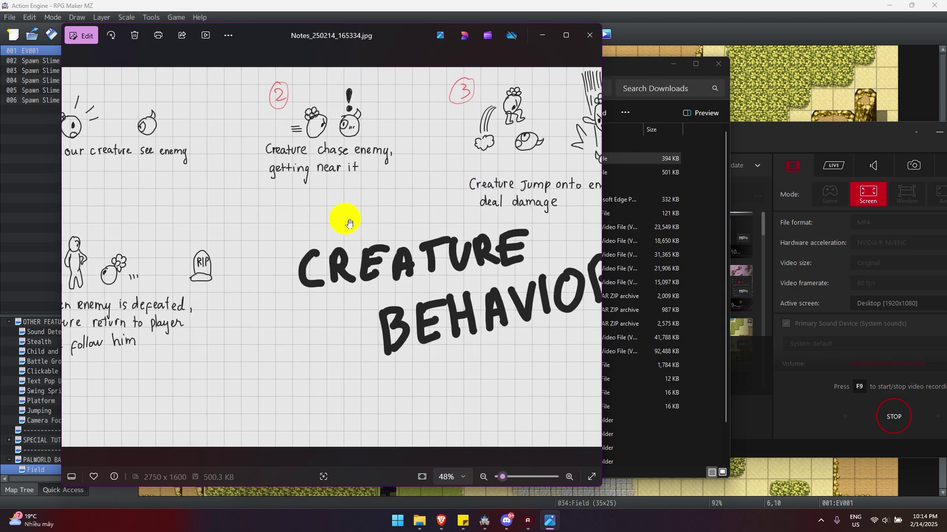
{"action": "scroll", "coordinate": [423, 331], "scroll_direction": "down", "scroll_amount": 2}
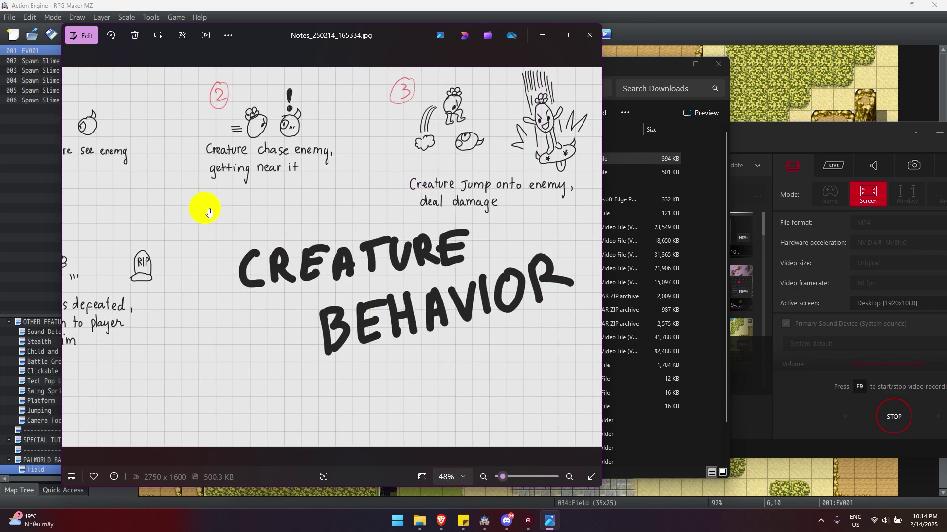
{"action": "left_click_drag", "start_coordinate": [209, 213], "coordinate": [370, 246]}
{"action": "left_click_drag", "start_coordinate": [324, 225], "coordinate": [371, 226]}
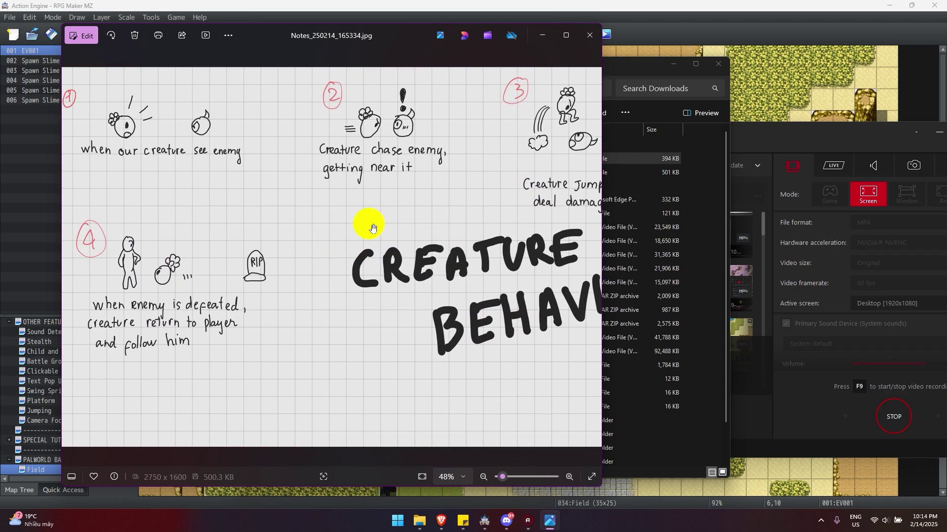